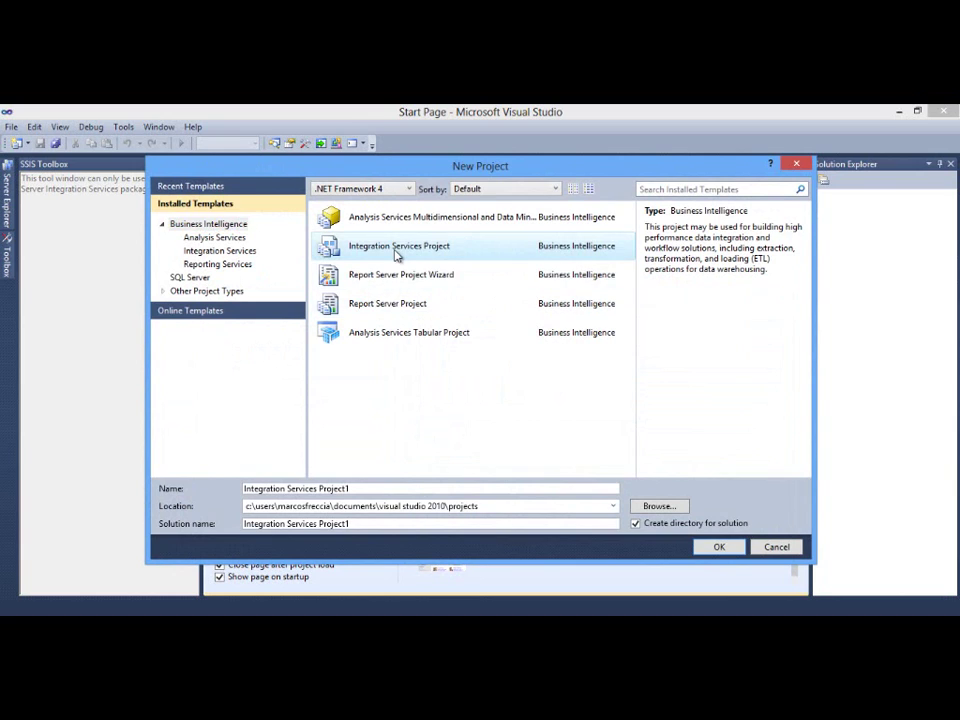
Name the new Integration Services project "Importando Dados" and create it
click(356, 489)
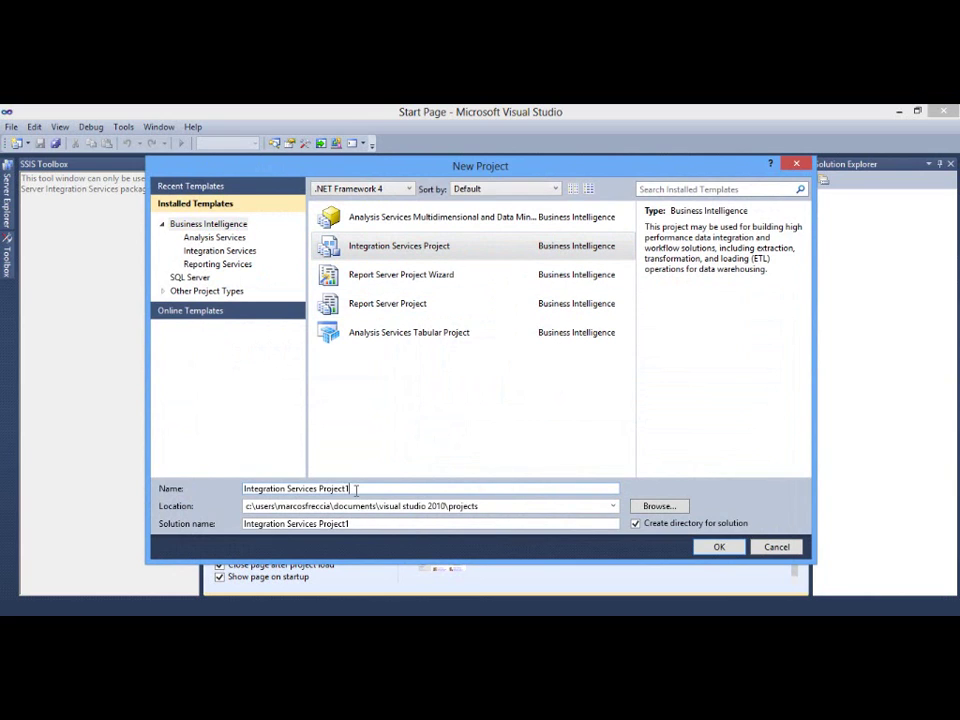
key(ctrl+a)
text(Importan)
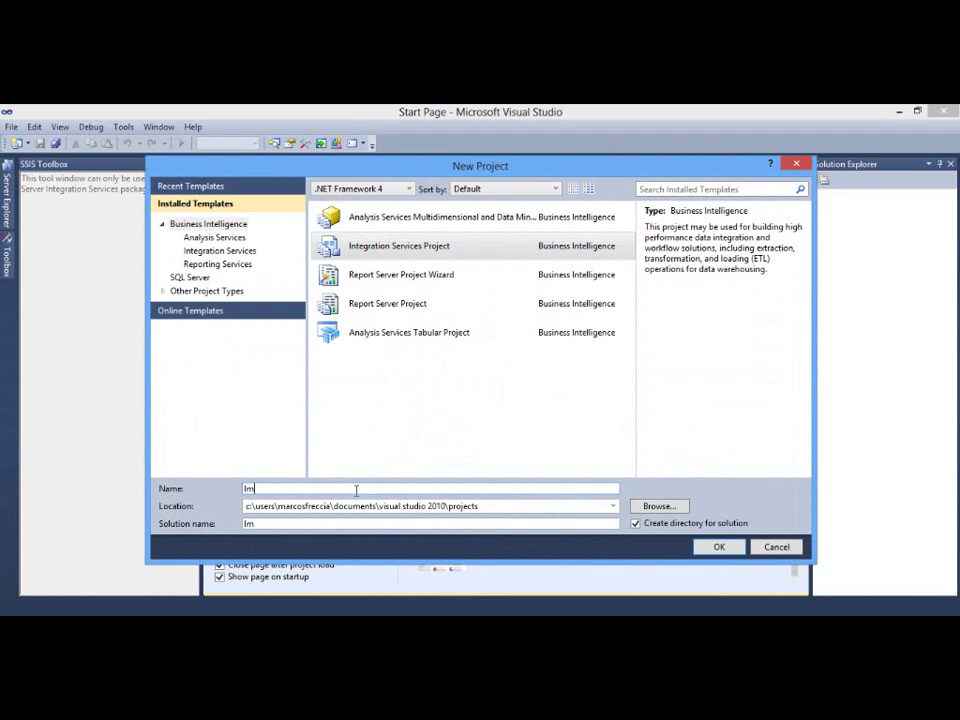
text(do Dados)
key(Return)
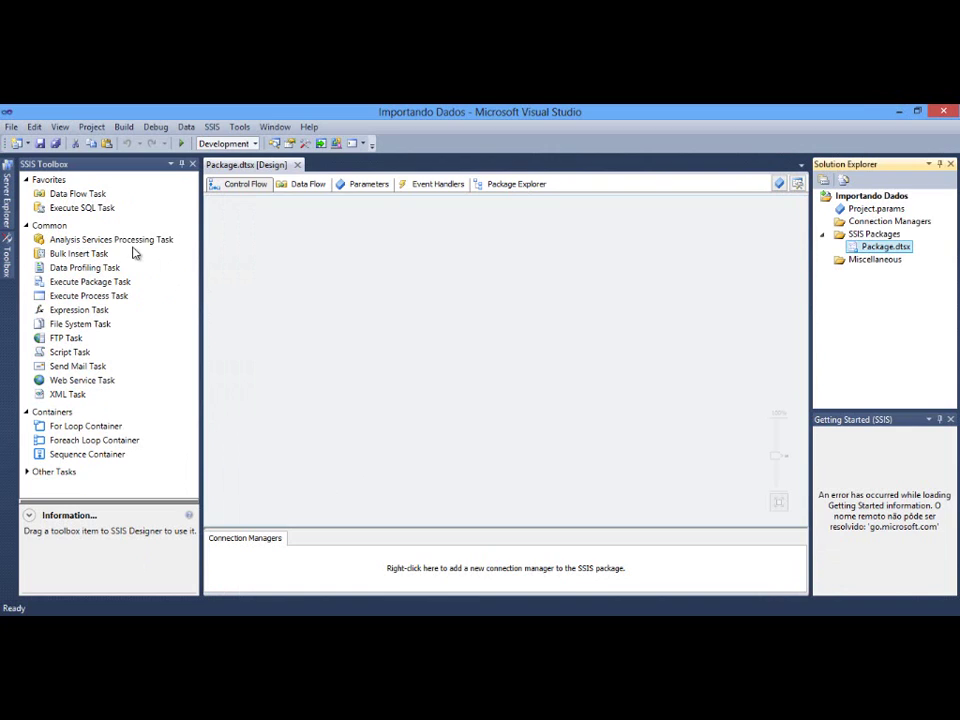
Add a Data Flow Task to the package's control flow and place an Excel Source inside its data flow
drag(68, 196, 313, 255)
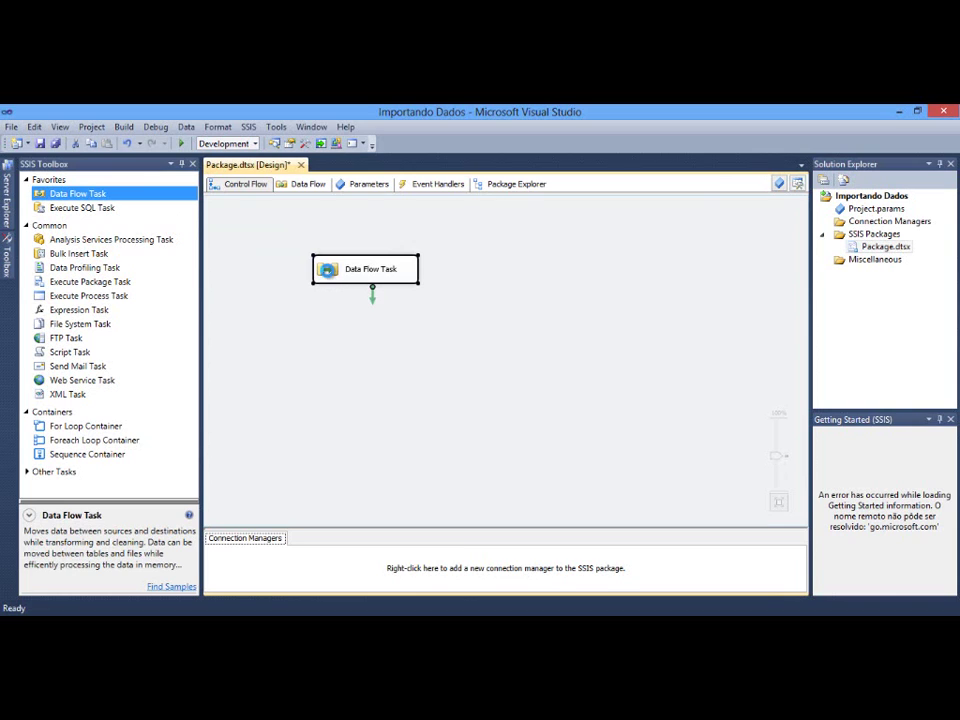
double_click(329, 277)
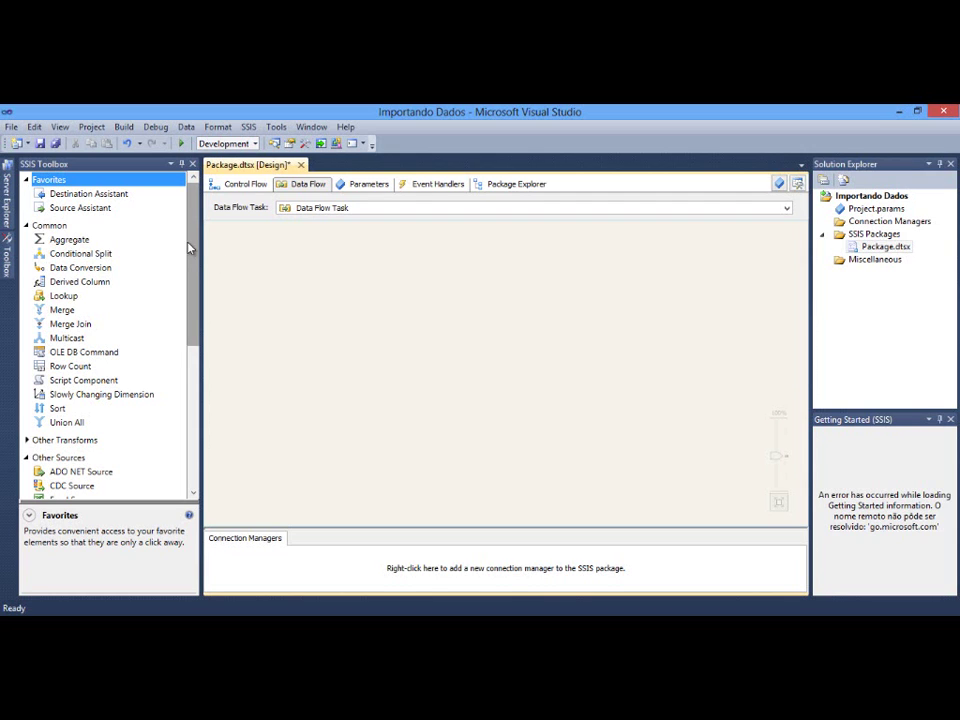
drag(193, 250, 199, 343)
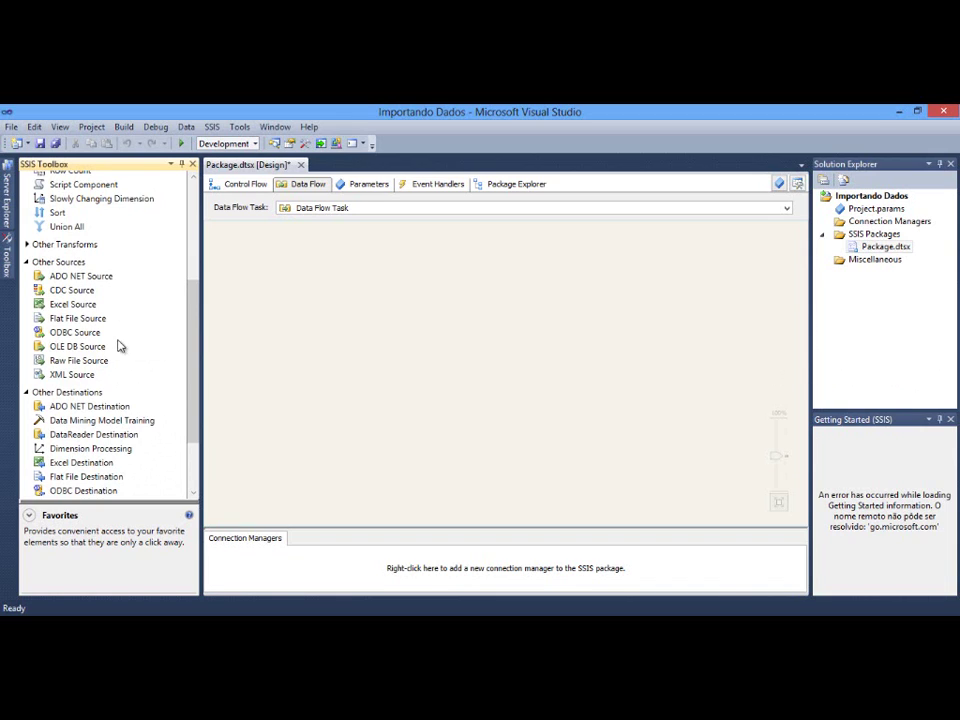
click(62, 309)
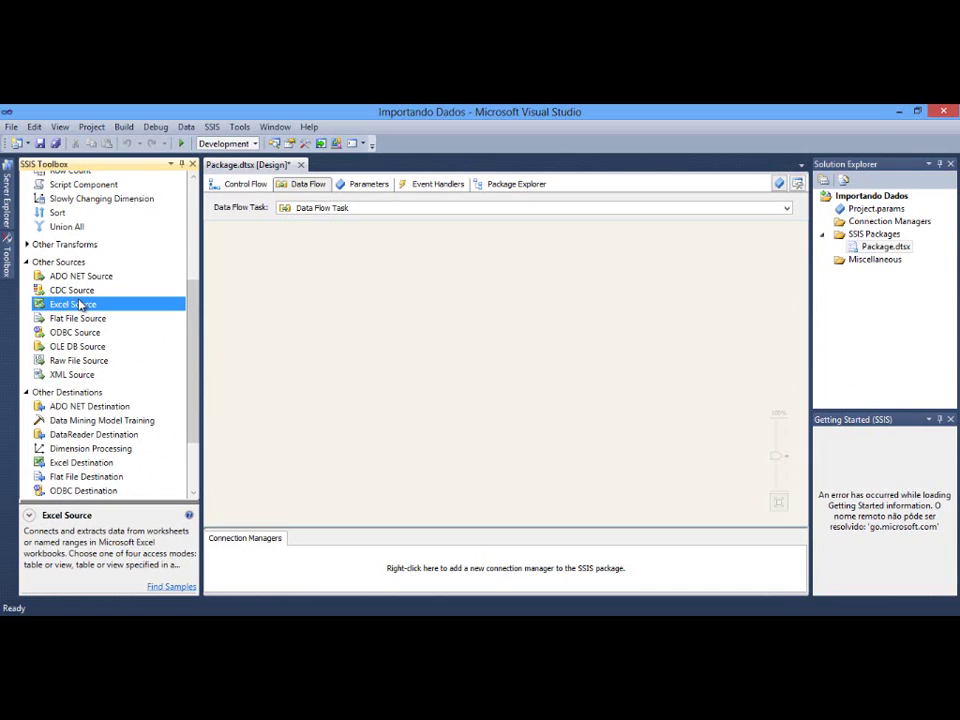
drag(80, 305, 358, 311)
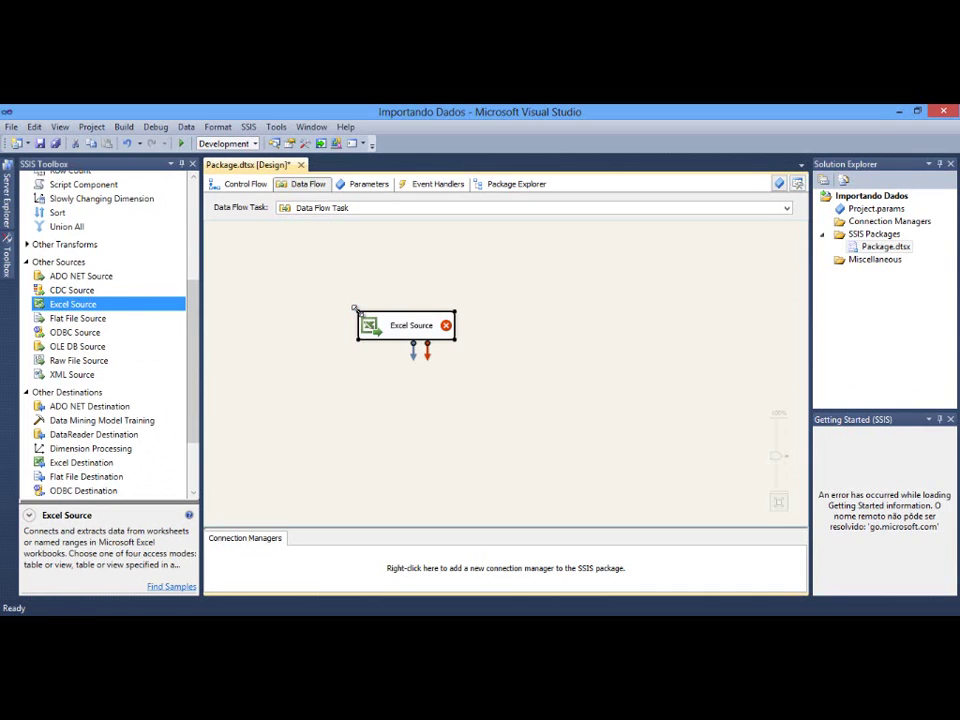
Place an OLE DB Destination below the Excel Source and connect the source's data output to it
click(196, 330)
drag(196, 330, 199, 369)
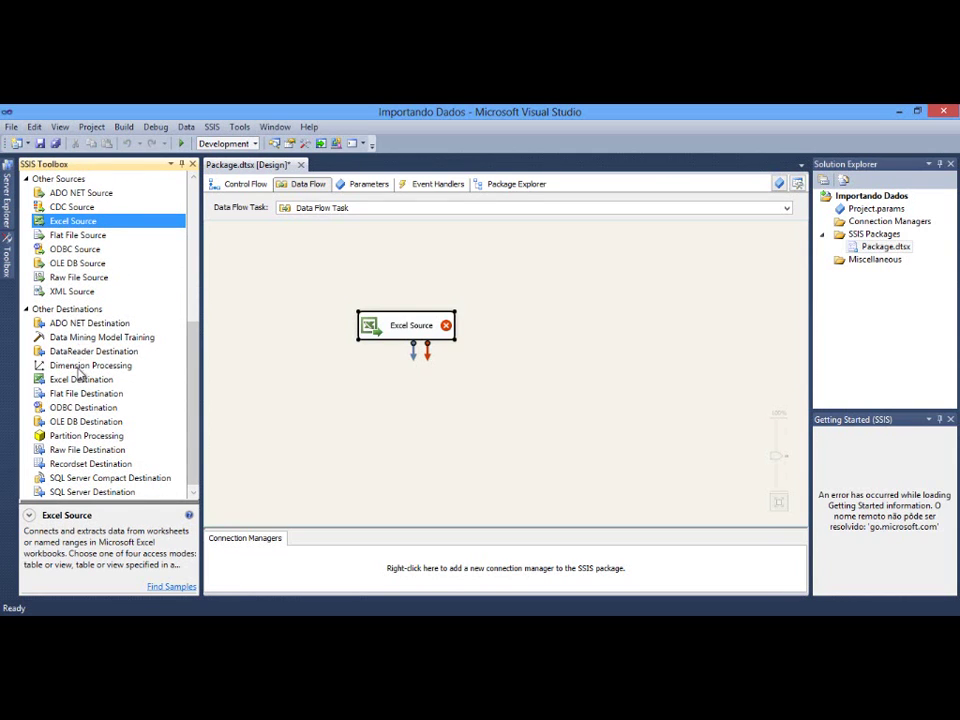
click(82, 423)
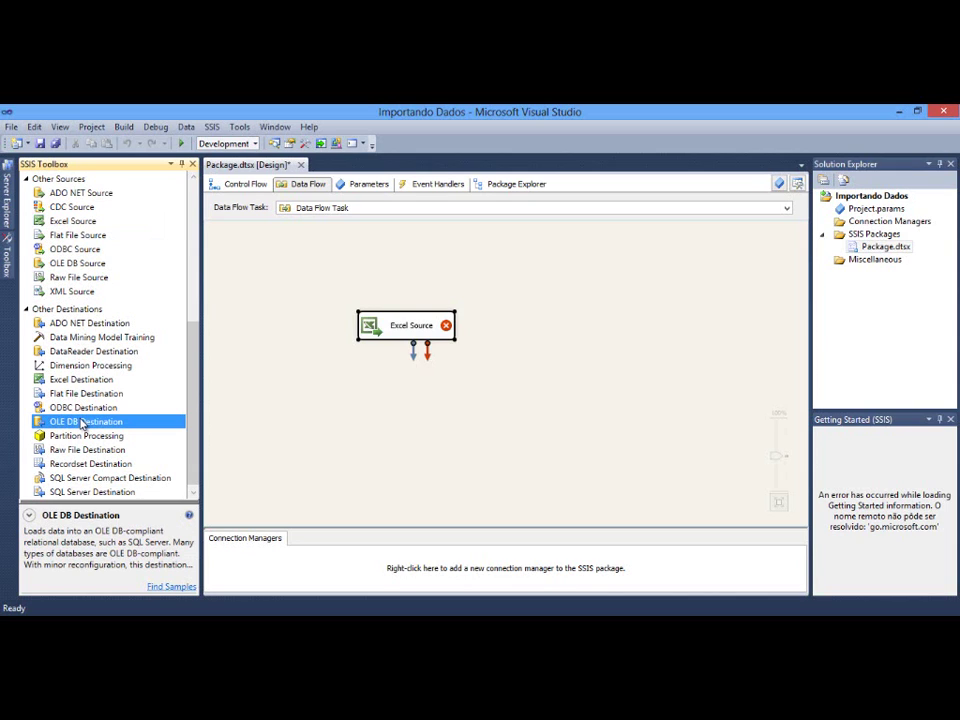
drag(82, 423, 372, 412)
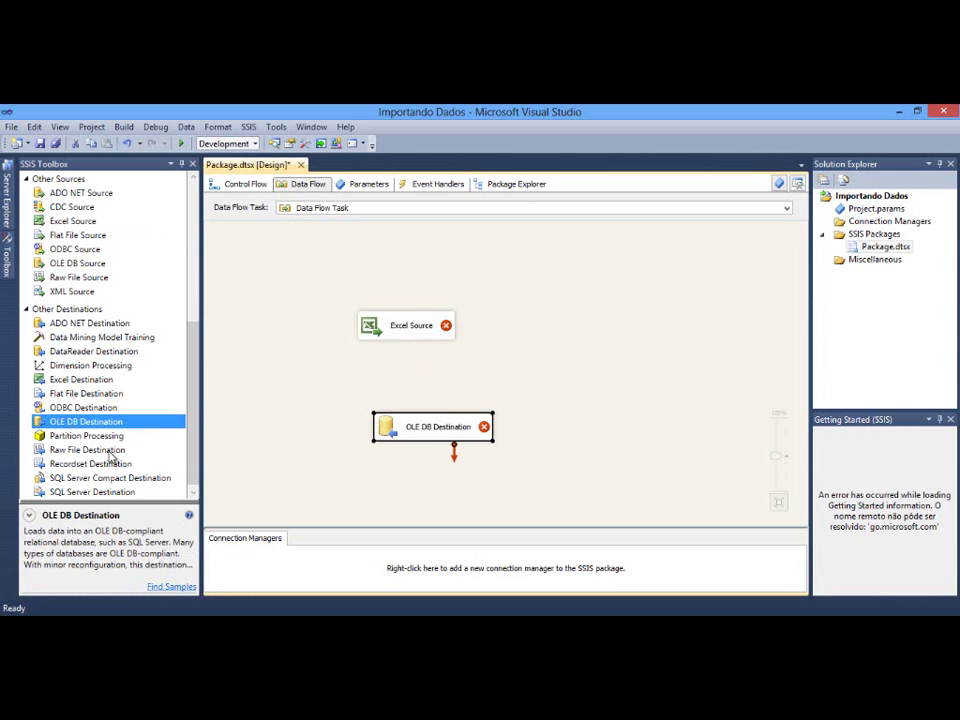
click(80, 408)
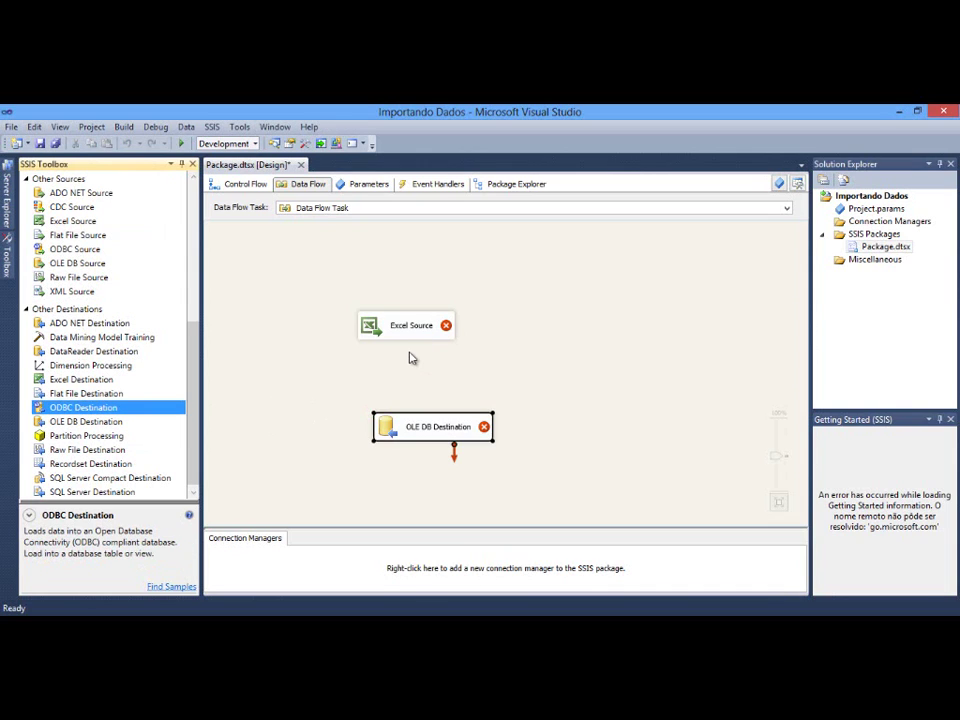
click(380, 398)
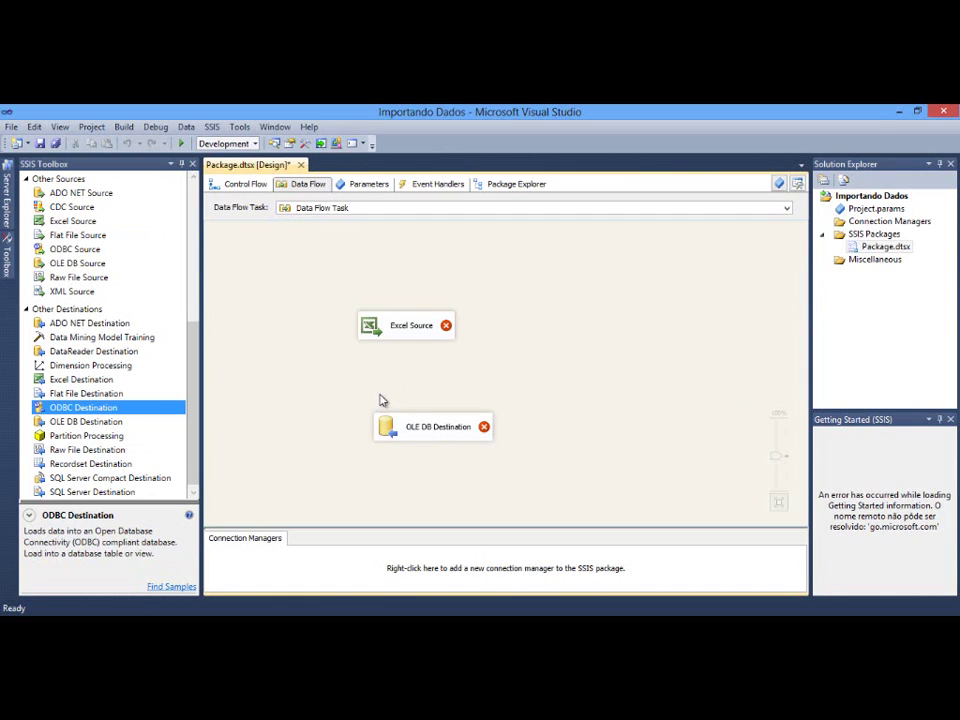
click(396, 336)
drag(413, 352, 414, 426)
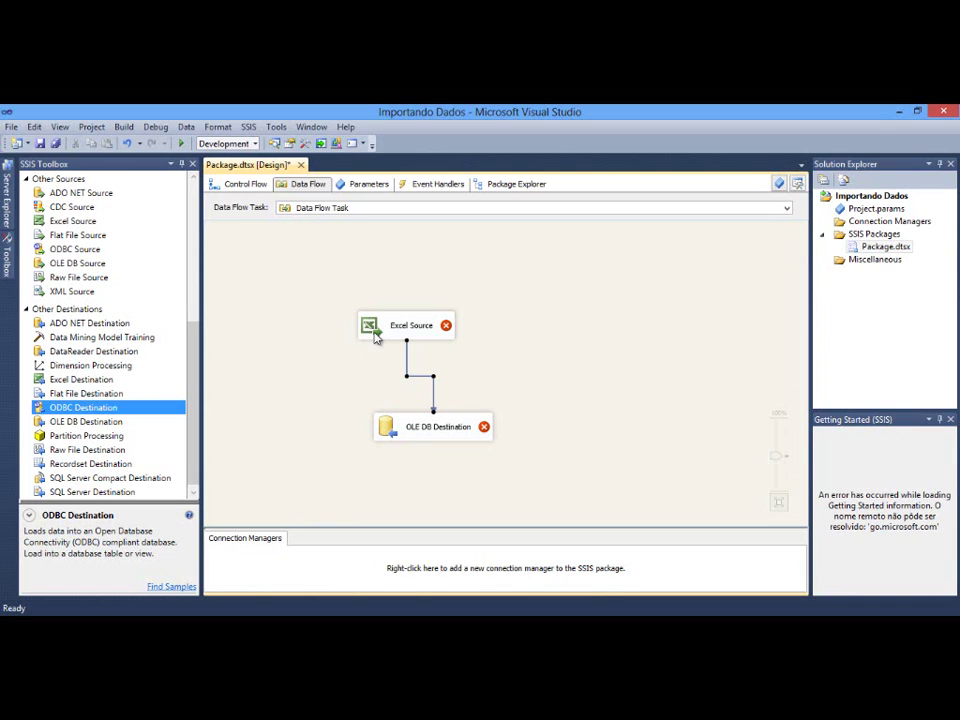
Start a new Excel connection for the Excel Source and choose Contatos.xls from the "Arquivos importação excel" folder as its file
mouse_move(375, 338)
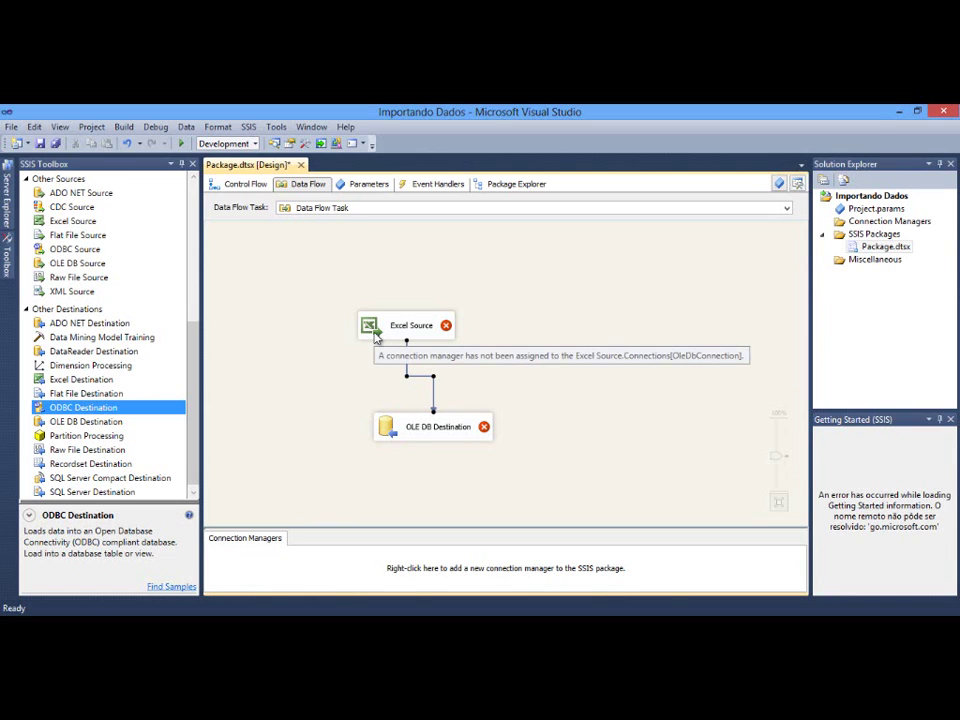
double_click(375, 336)
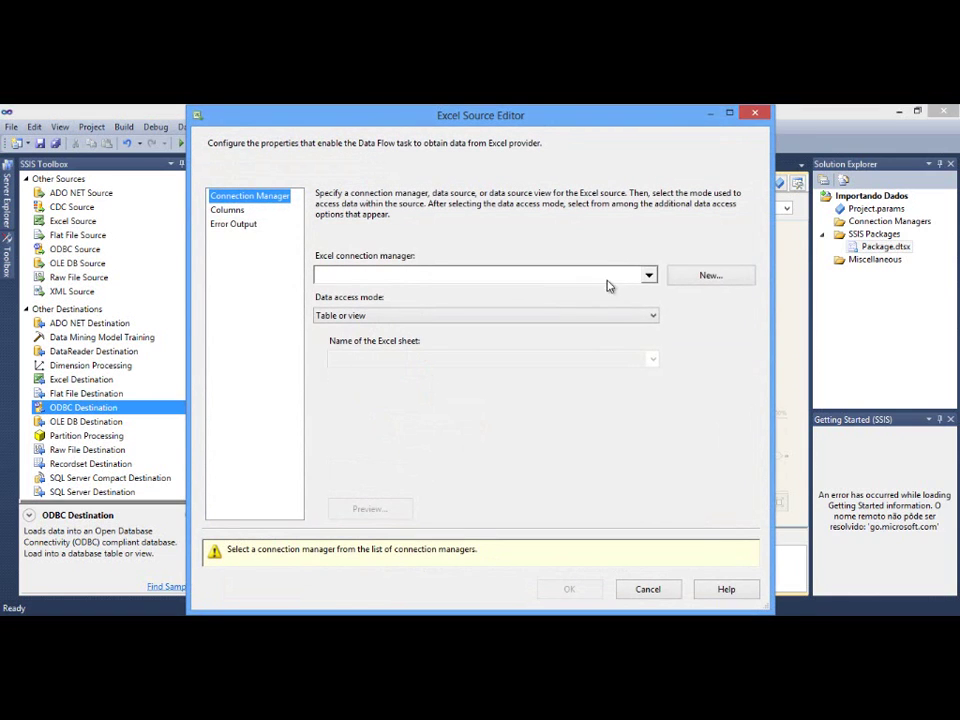
click(686, 276)
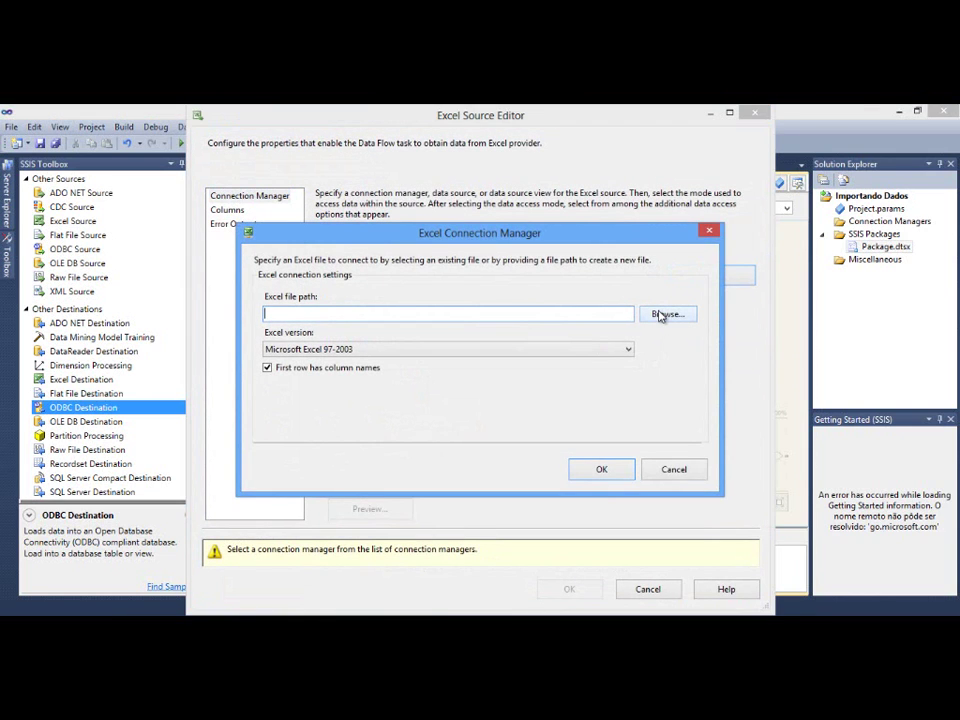
click(664, 314)
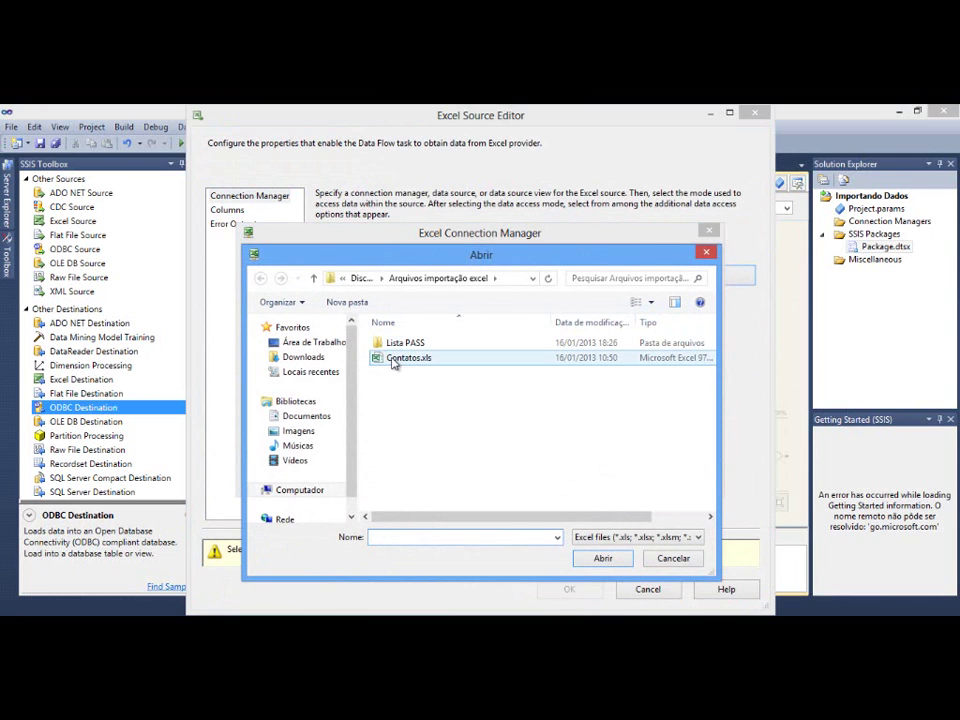
double_click(393, 358)
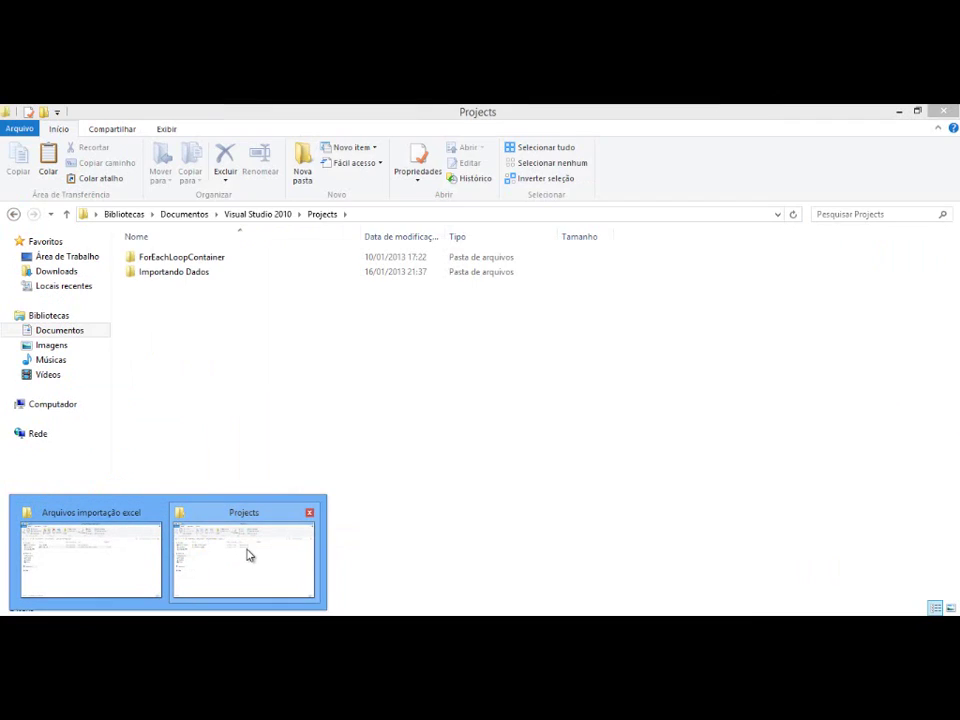
Switch to File Explorer, open Contatos.xls in Excel to examine its header row, and close the workbook
click(93, 540)
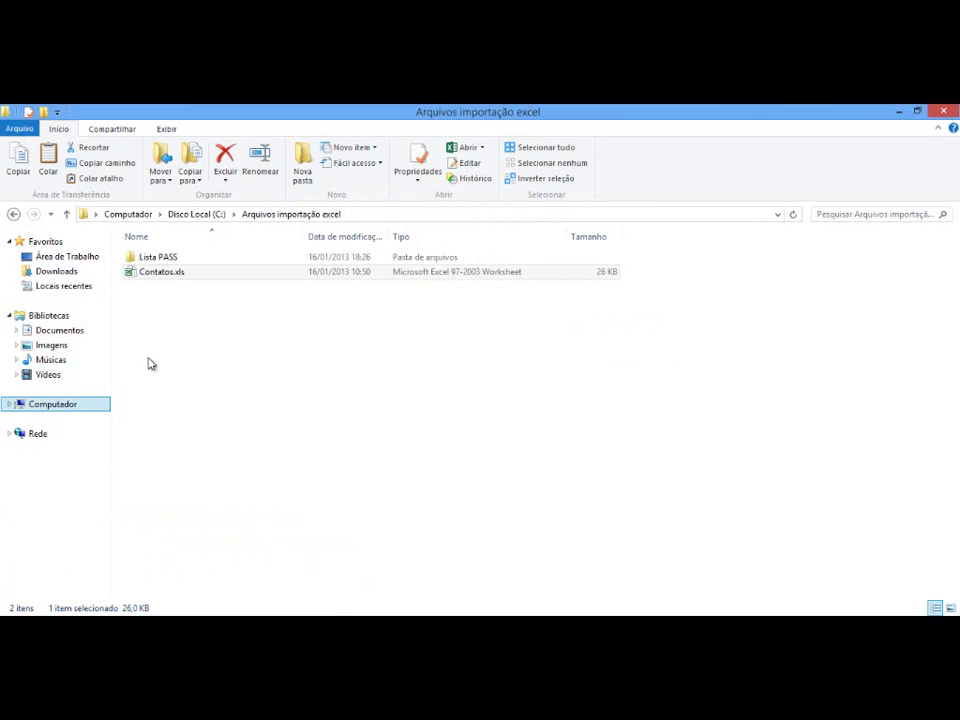
double_click(182, 278)
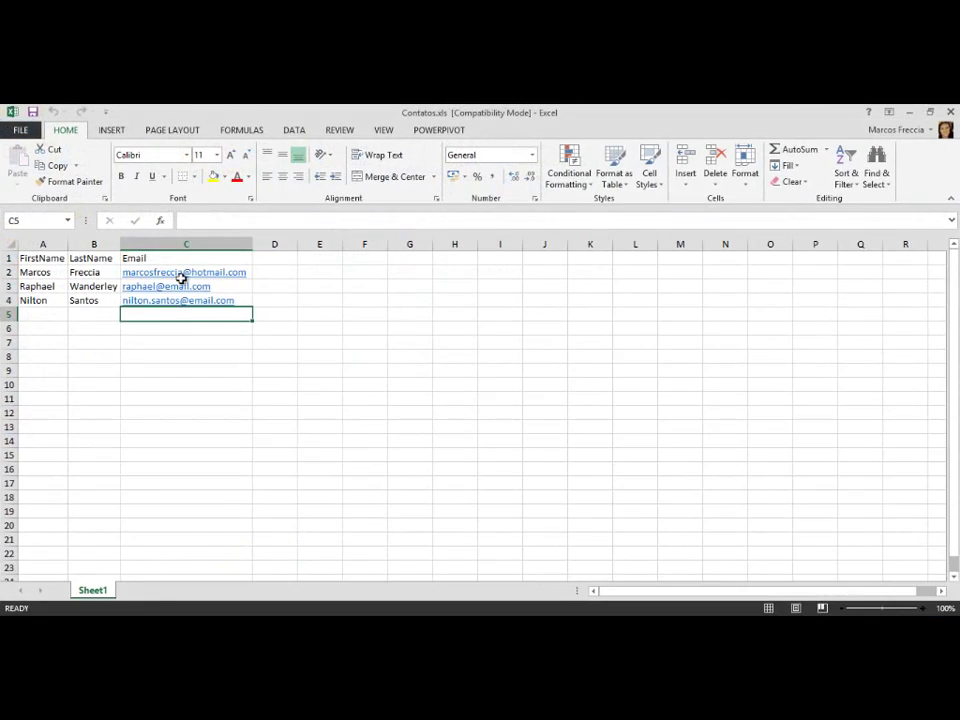
click(44, 261)
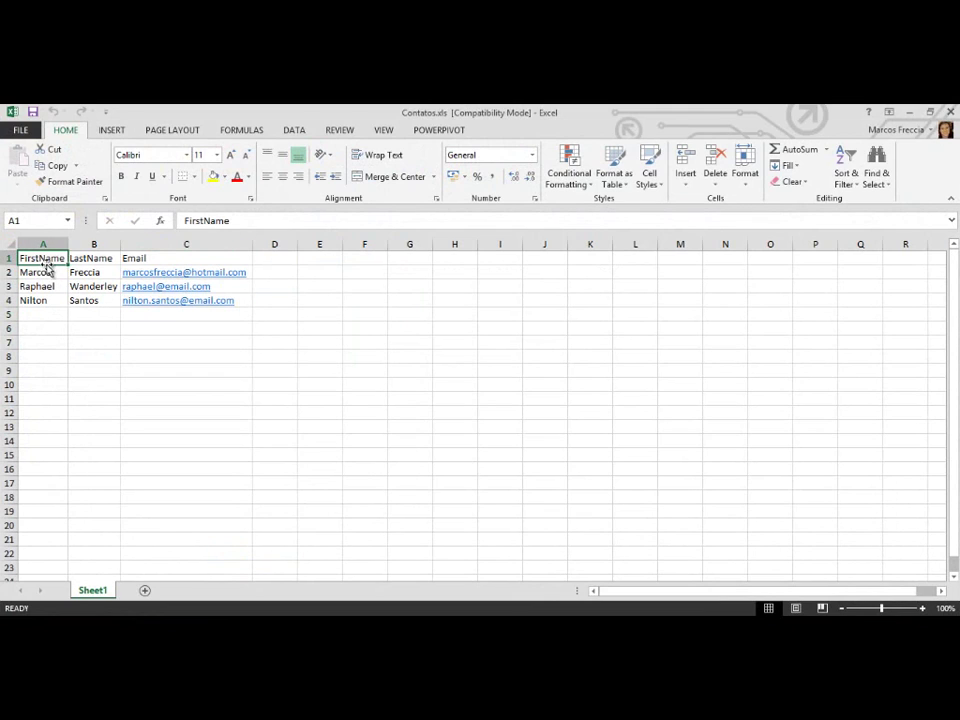
click(100, 258)
click(143, 257)
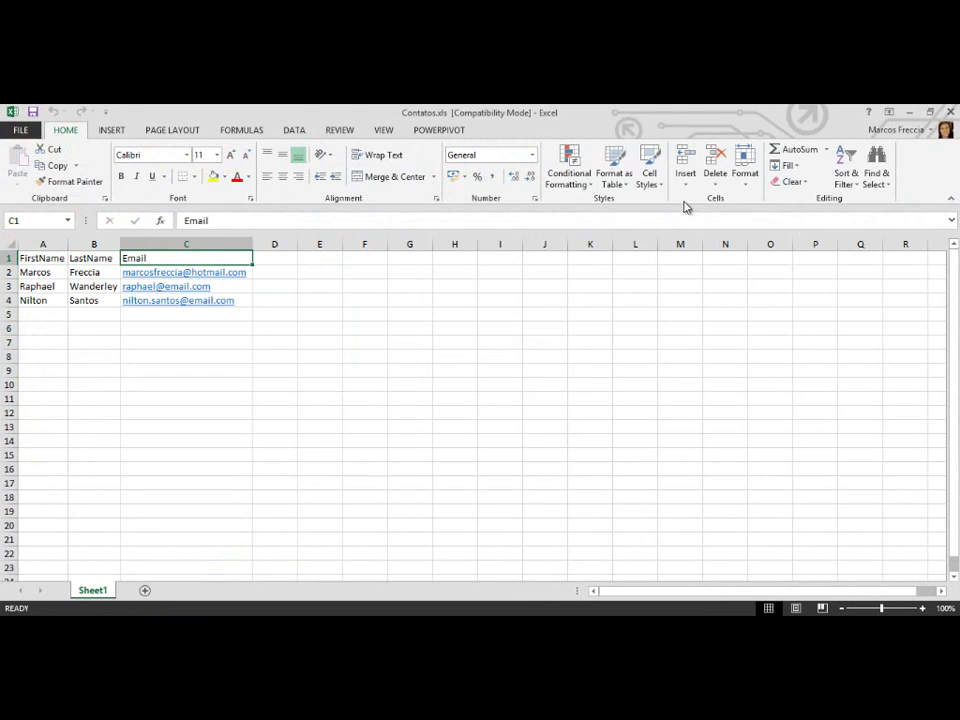
click(950, 114)
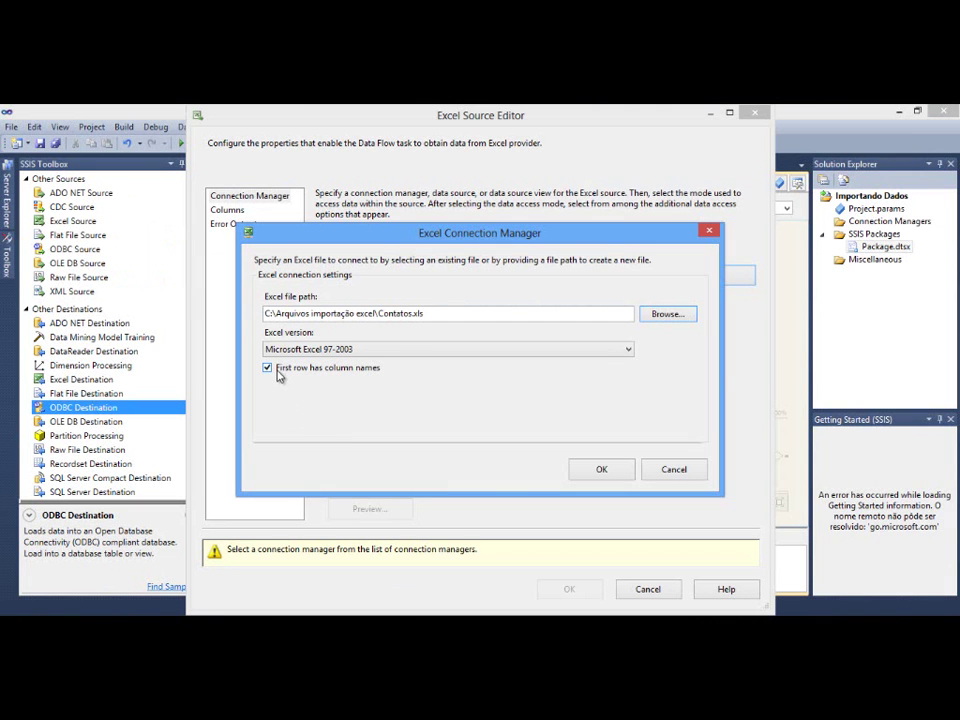
Accept the Excel connection in Visual Studio and select Sheet1$ as the sheet the Excel Source reads
click(598, 469)
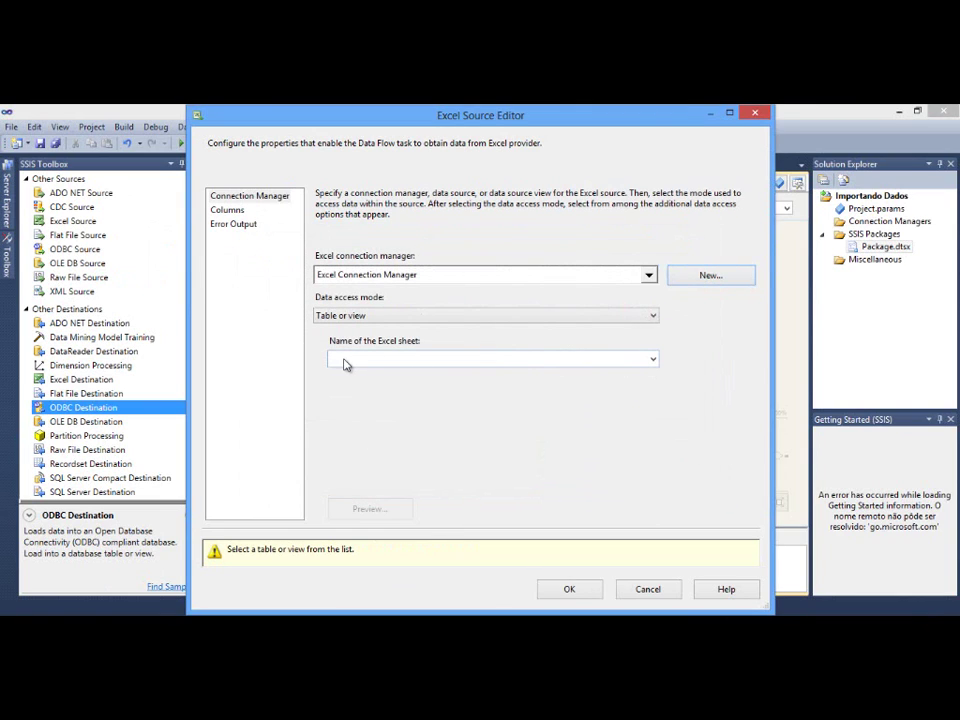
click(653, 360)
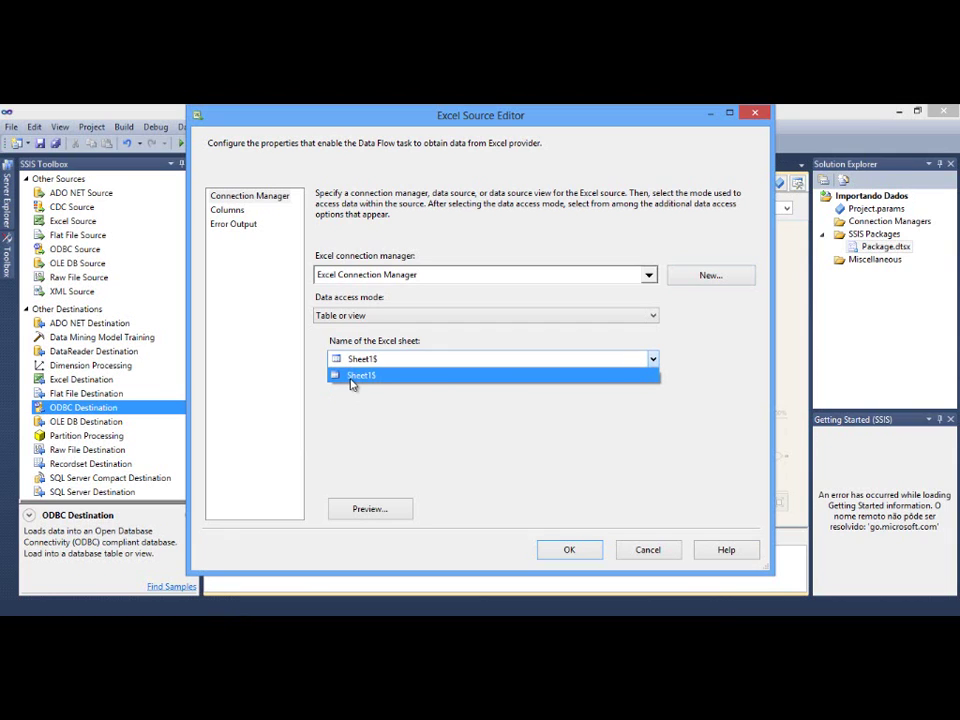
click(352, 375)
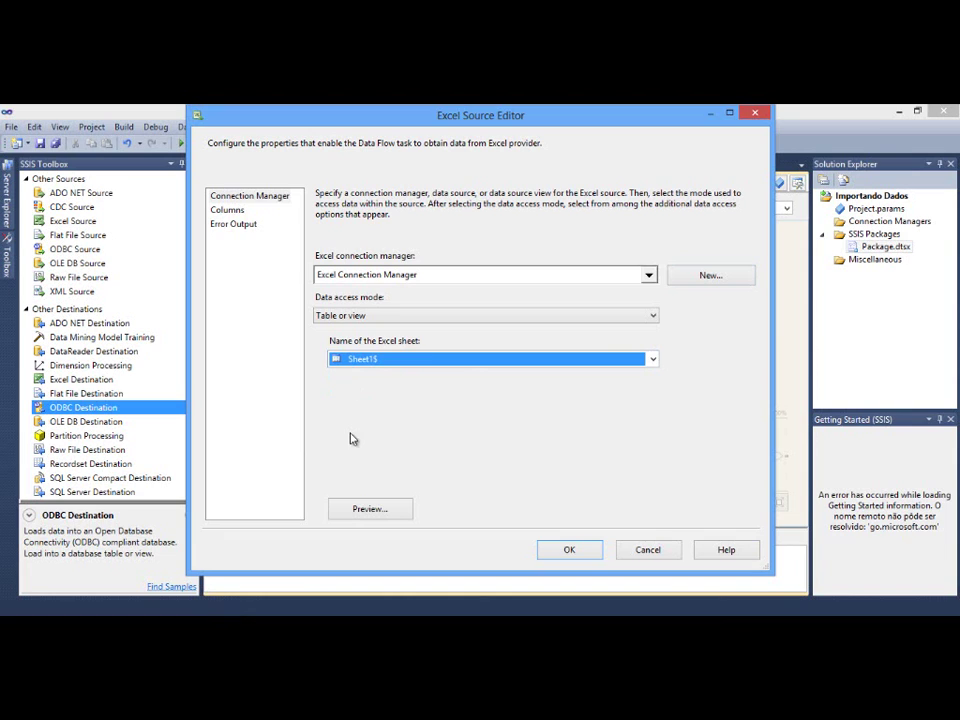
Preview the sheet's data with the Email column widened to fit, and confirm the Excel Source settings
click(364, 510)
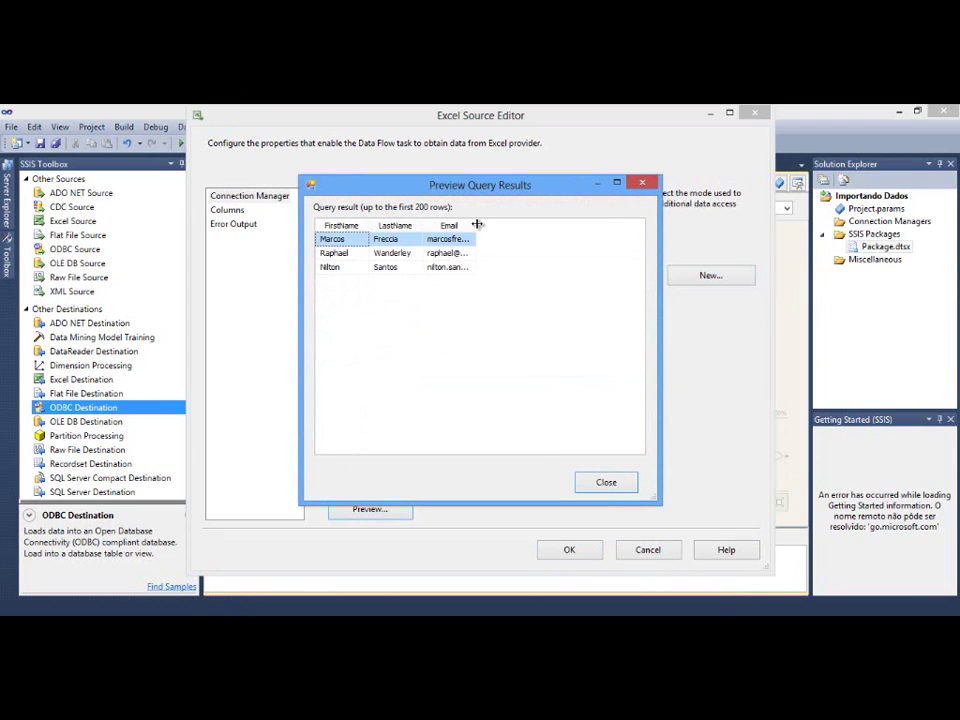
double_click(474, 225)
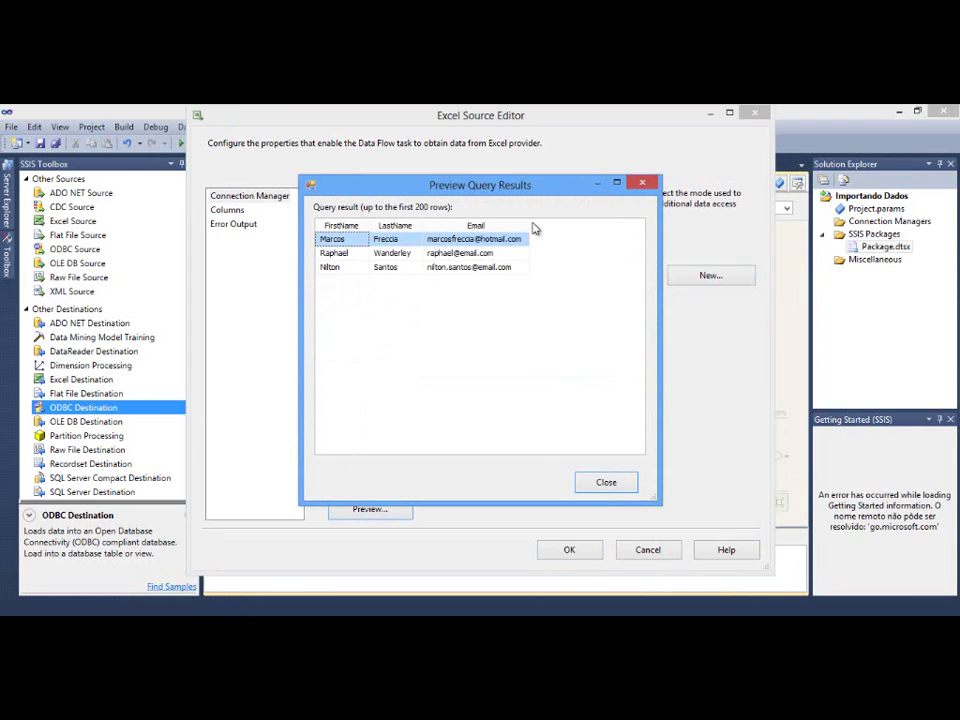
click(601, 482)
click(569, 551)
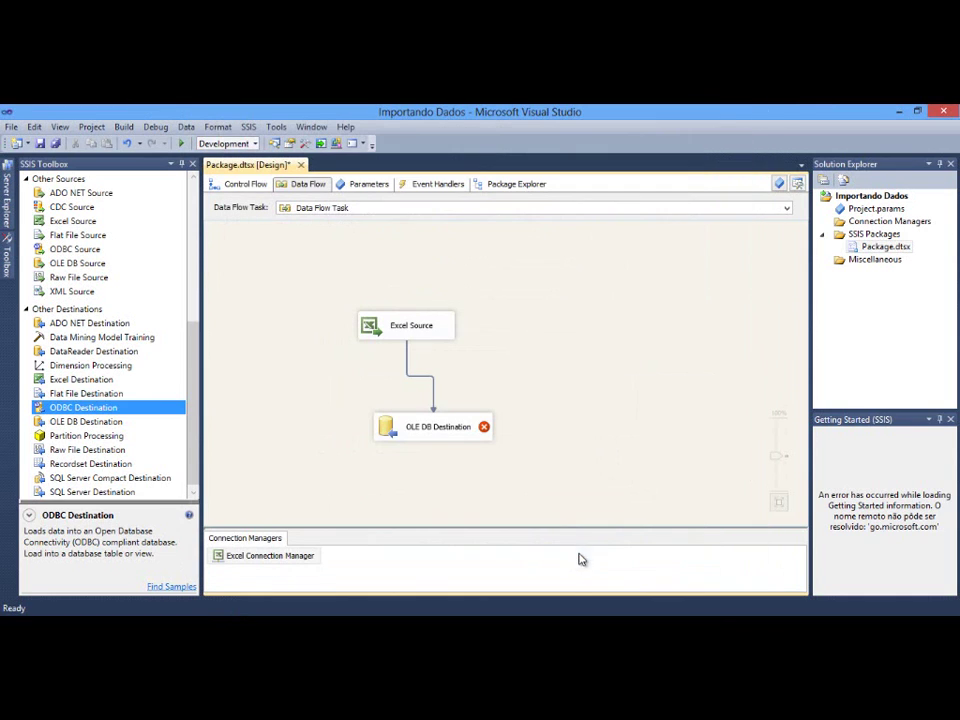
Open the OLE DB Destination's connection configuration and delete the saved localhost.IntegrationServices data connection
double_click(381, 428)
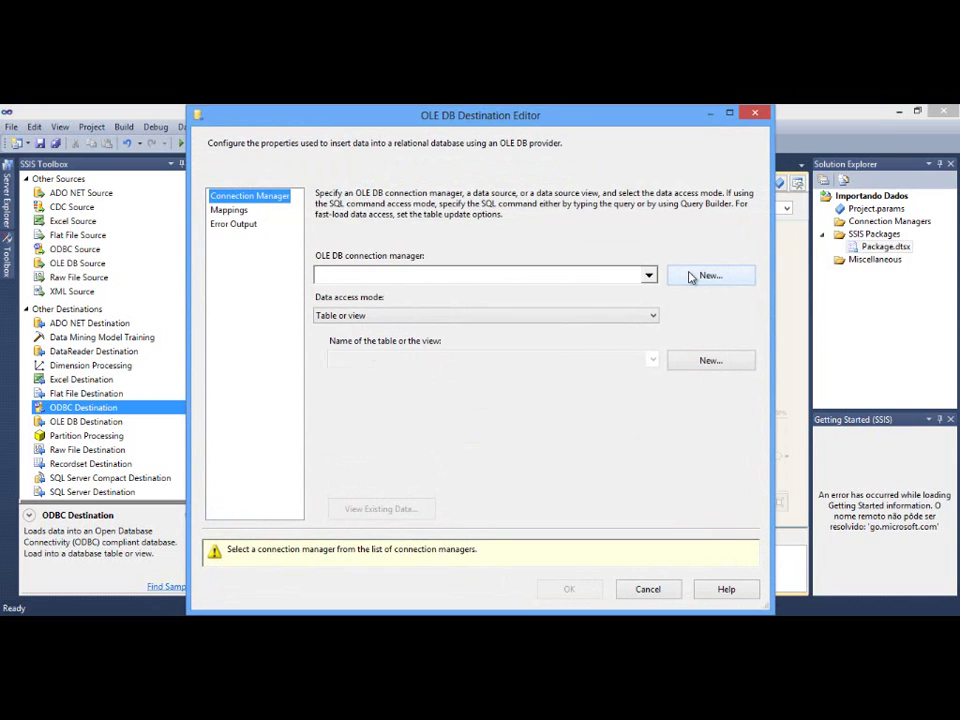
click(690, 276)
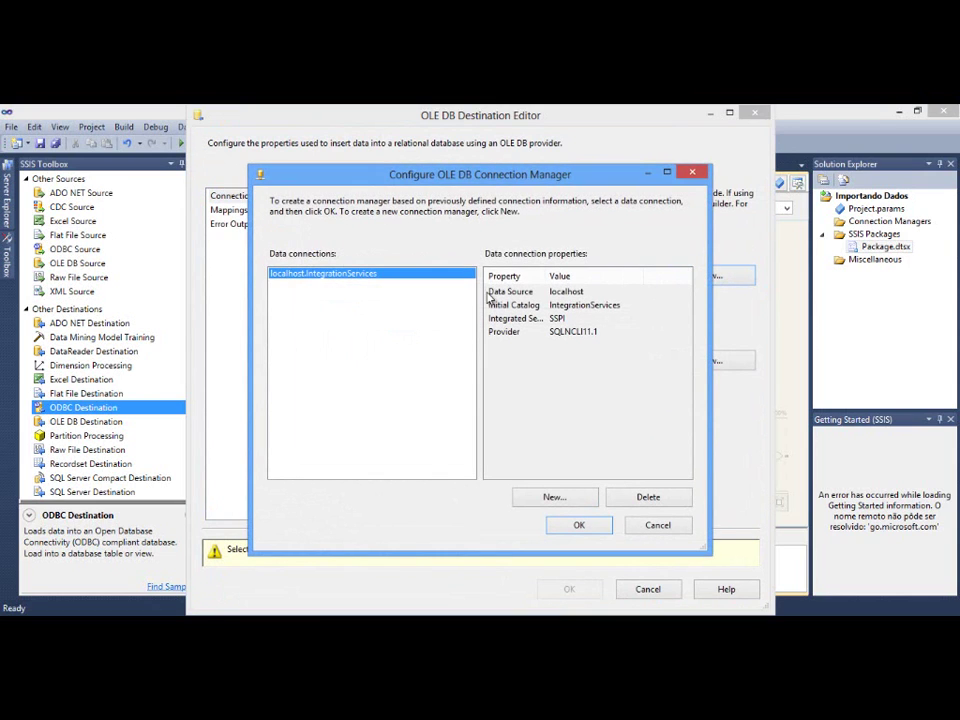
click(645, 497)
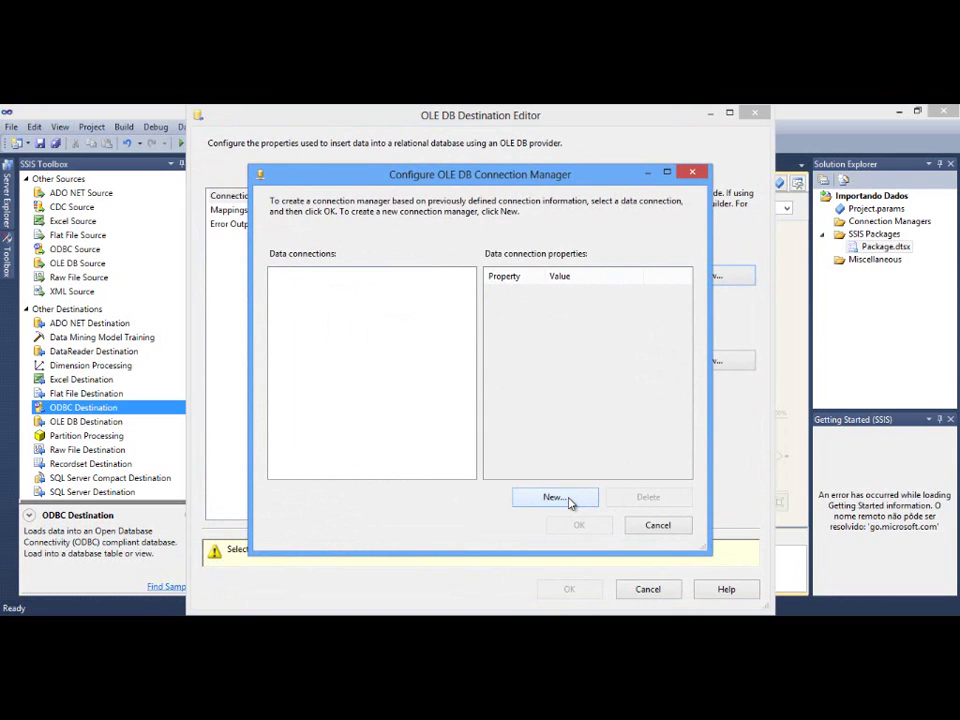
Create a new OLE DB connection to the IntegrationServices database on localhost, test it, and use it for the destination
click(555, 497)
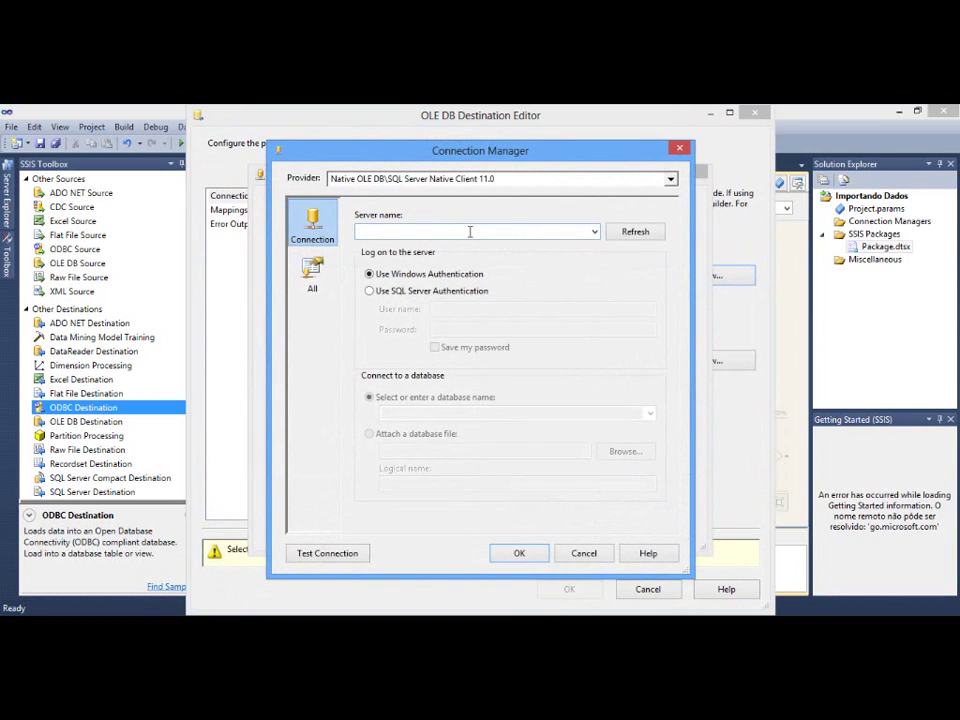
text(localhost)
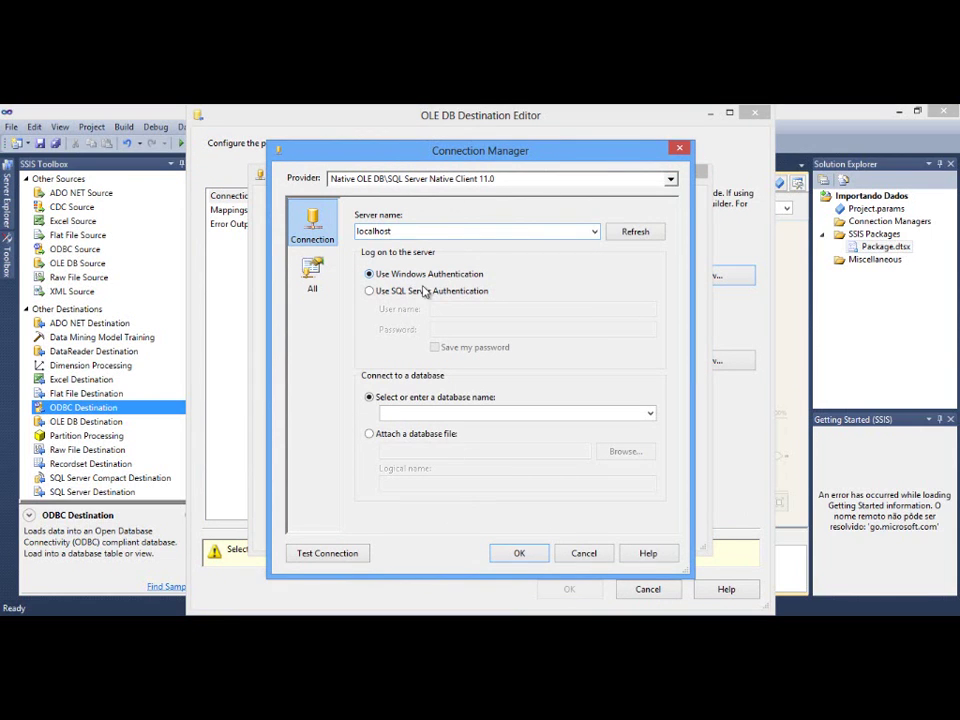
click(650, 413)
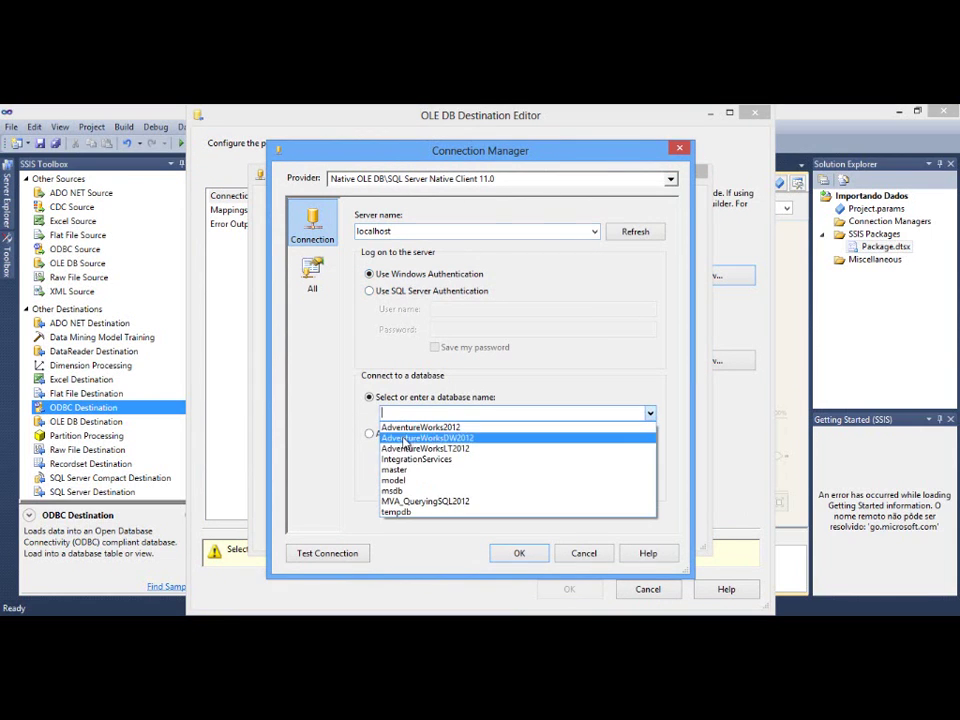
click(412, 460)
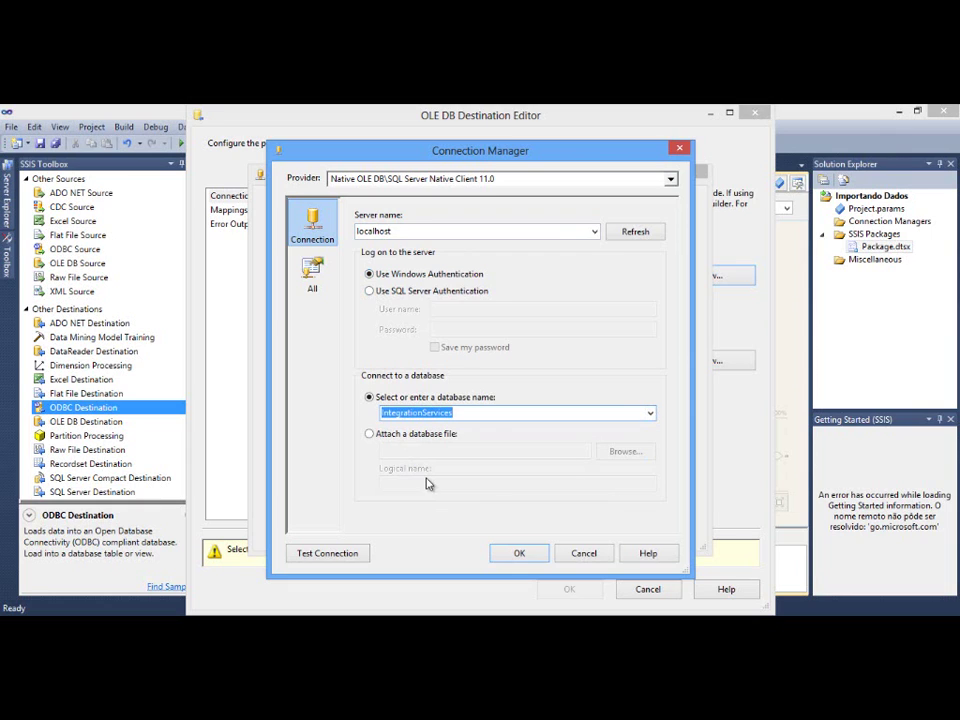
click(336, 555)
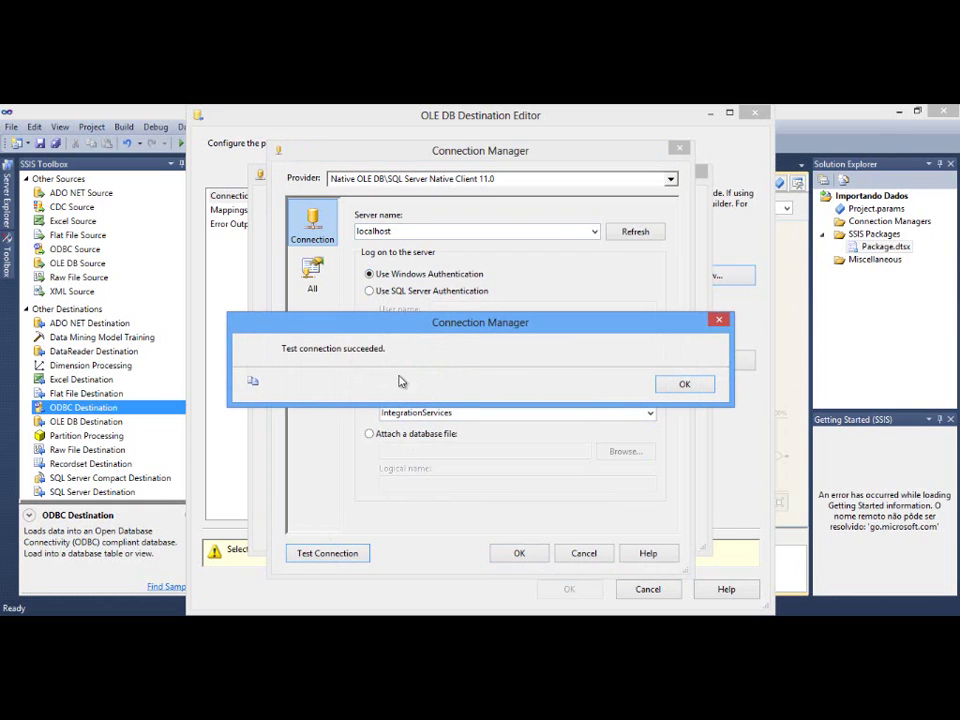
click(678, 383)
click(521, 553)
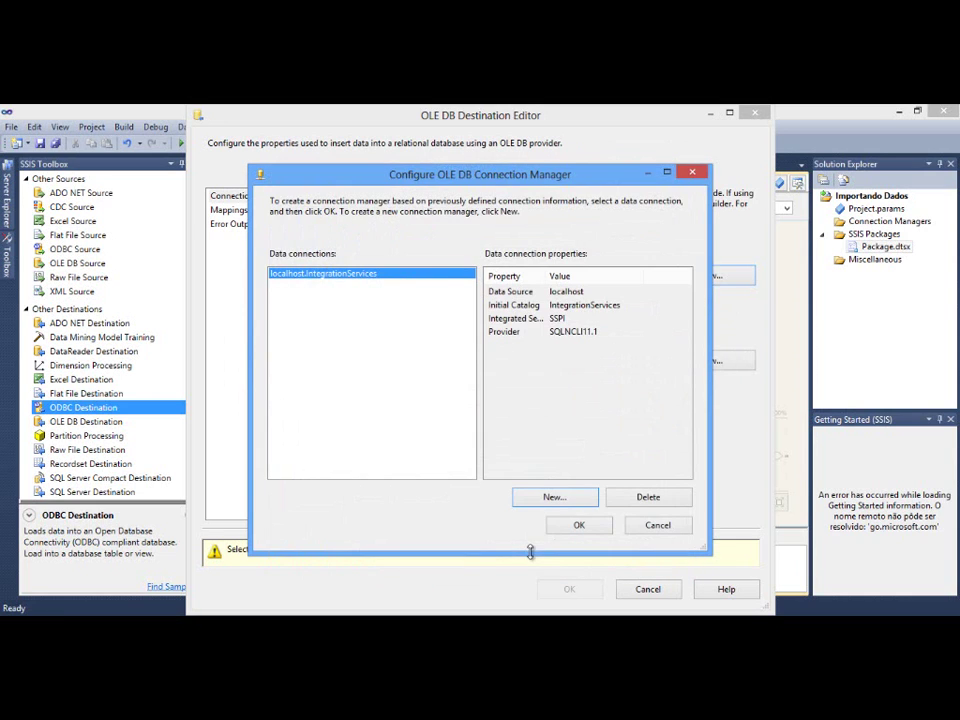
click(570, 532)
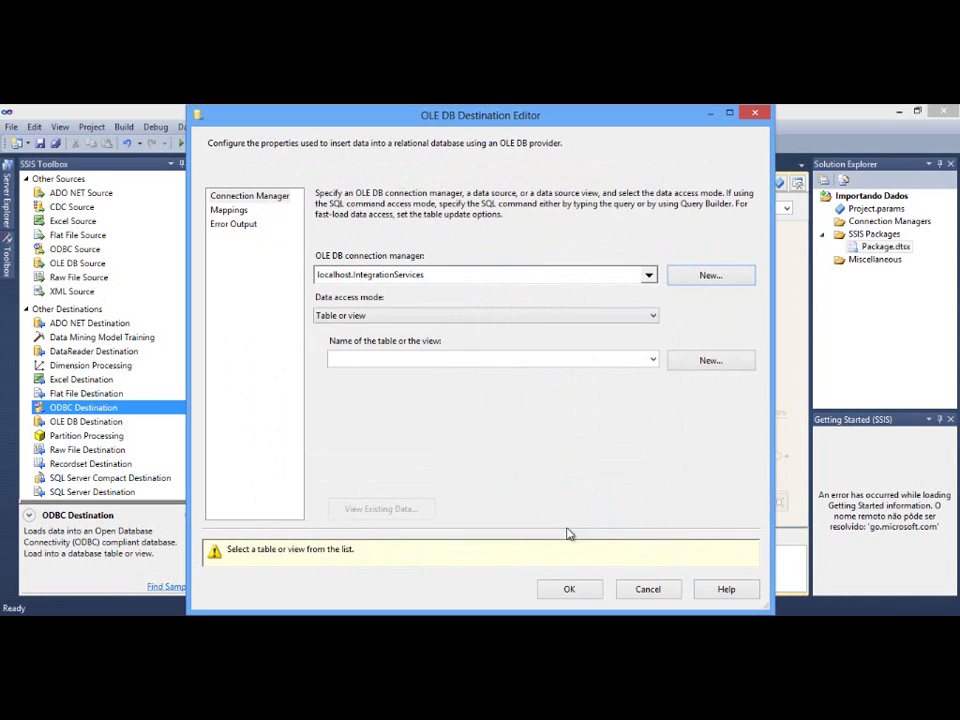
Select [dbo].[ImportandoArquivos] as the destination table and examine the suggested CREATE TABLE script without creating a new table
click(652, 361)
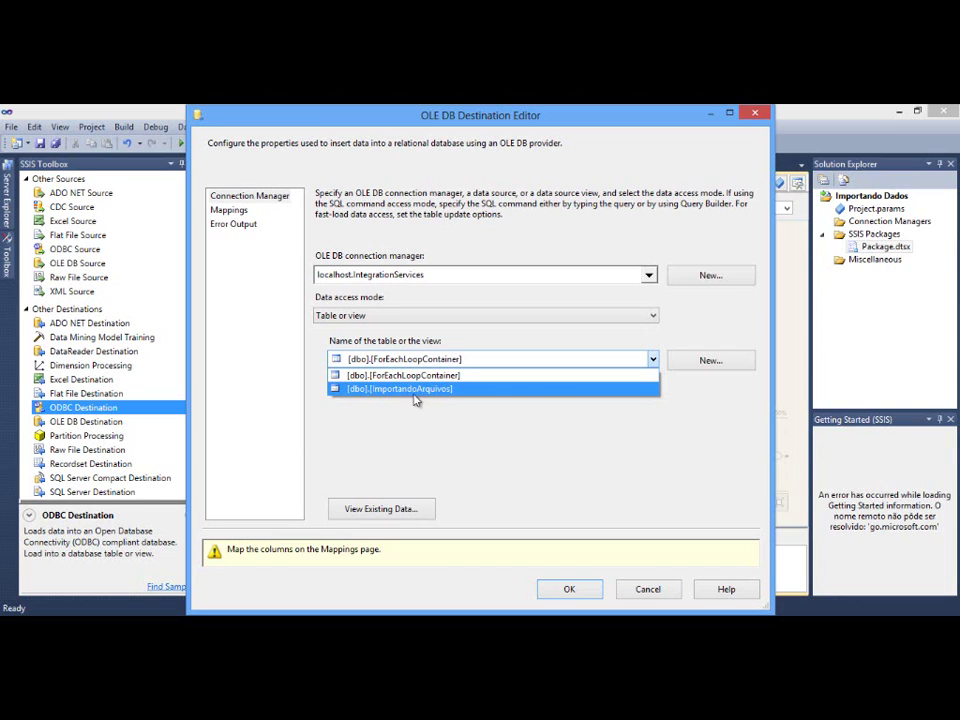
click(565, 395)
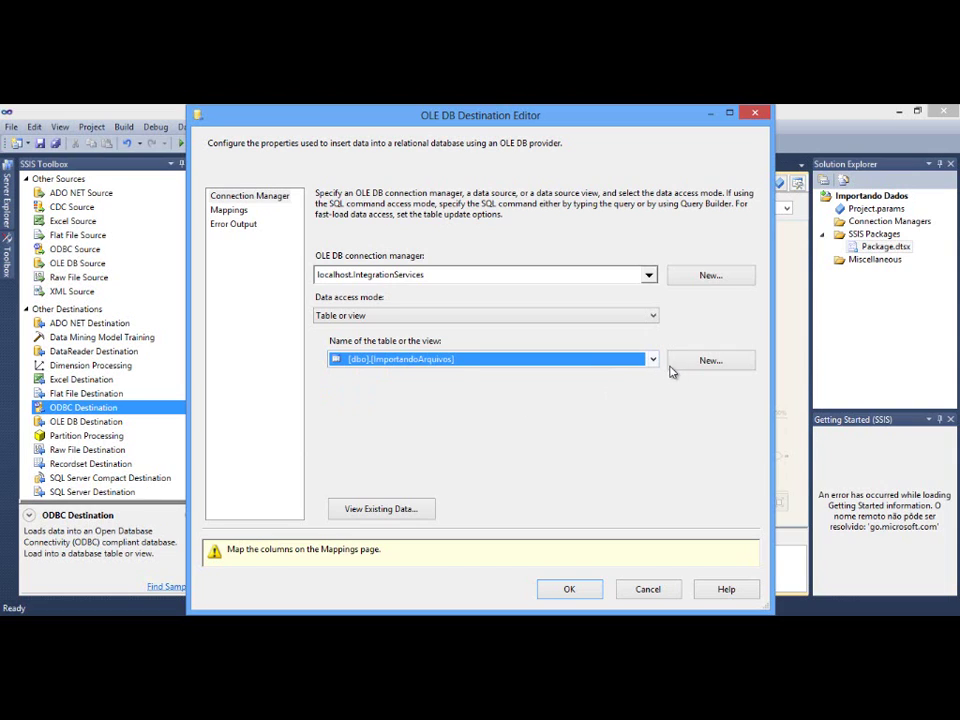
click(708, 361)
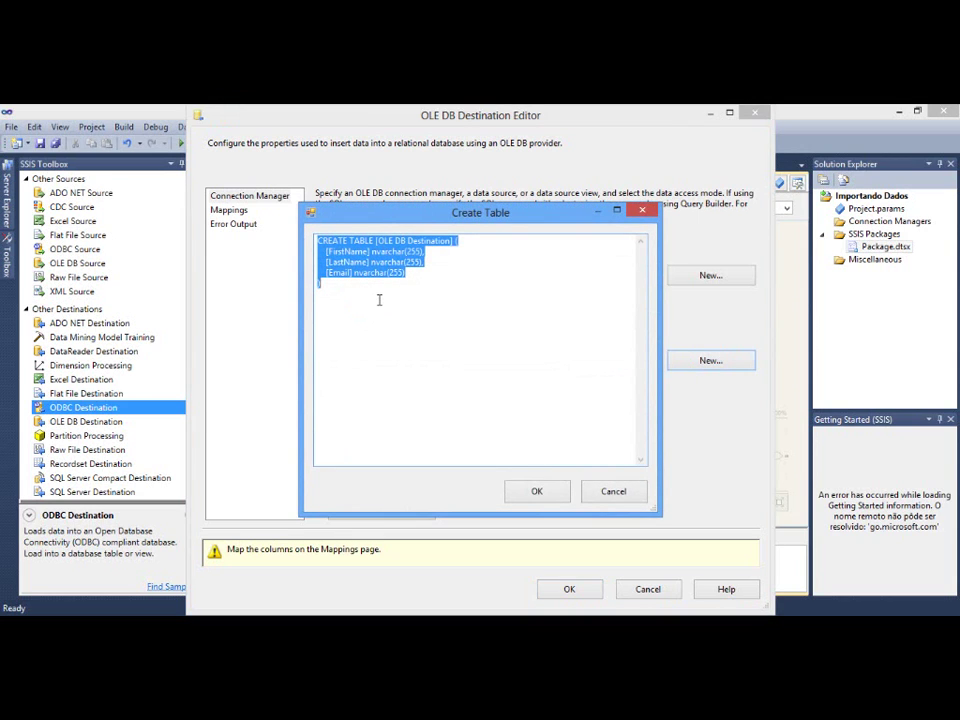
click(612, 492)
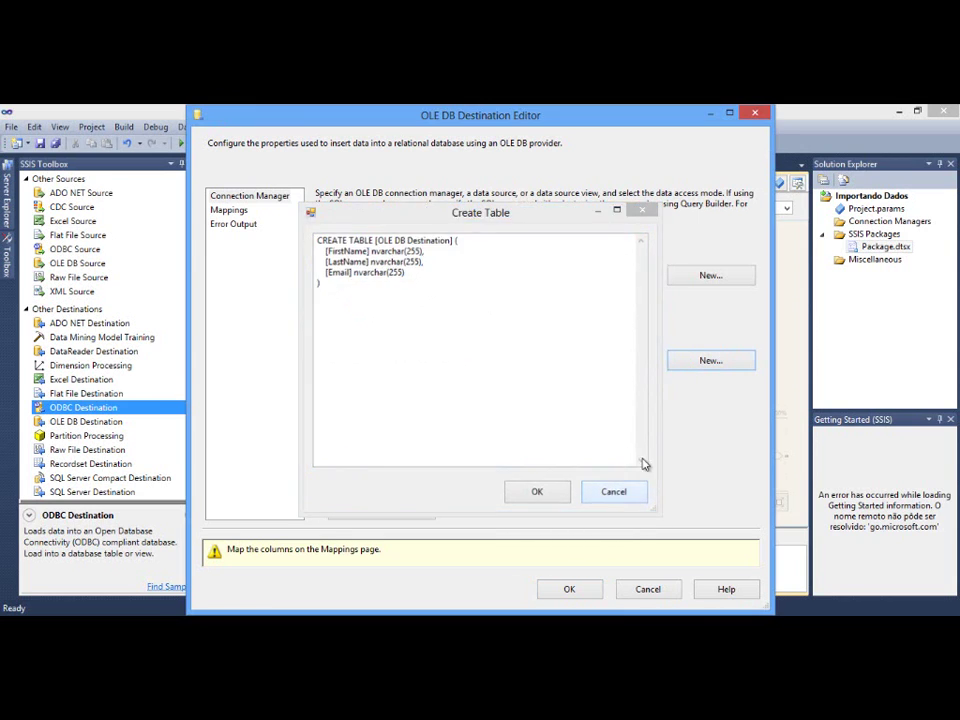
click(700, 365)
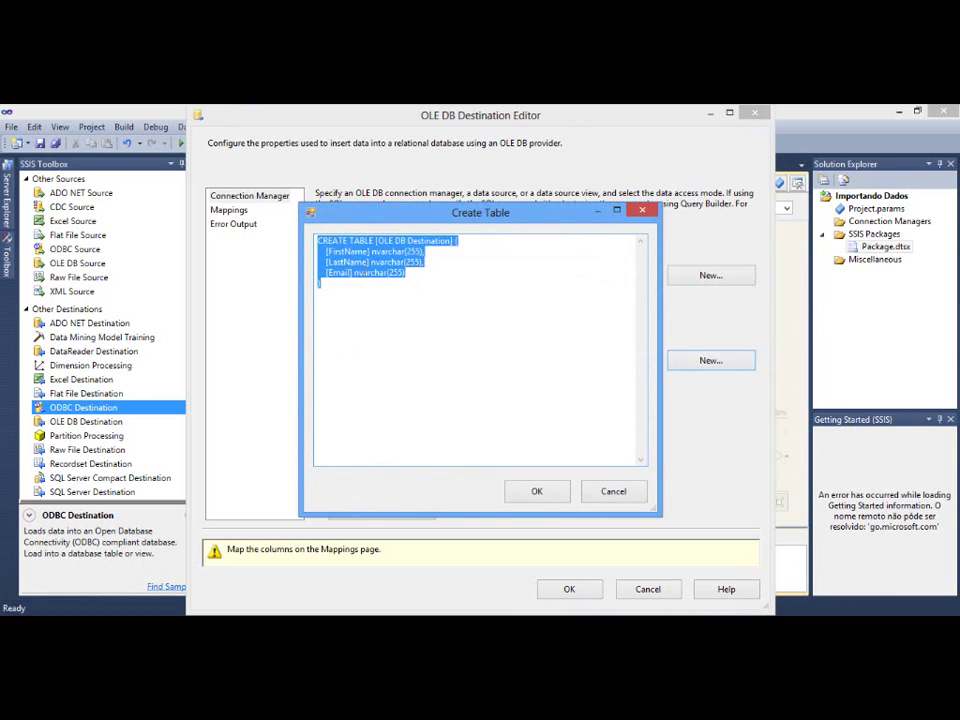
click(374, 262)
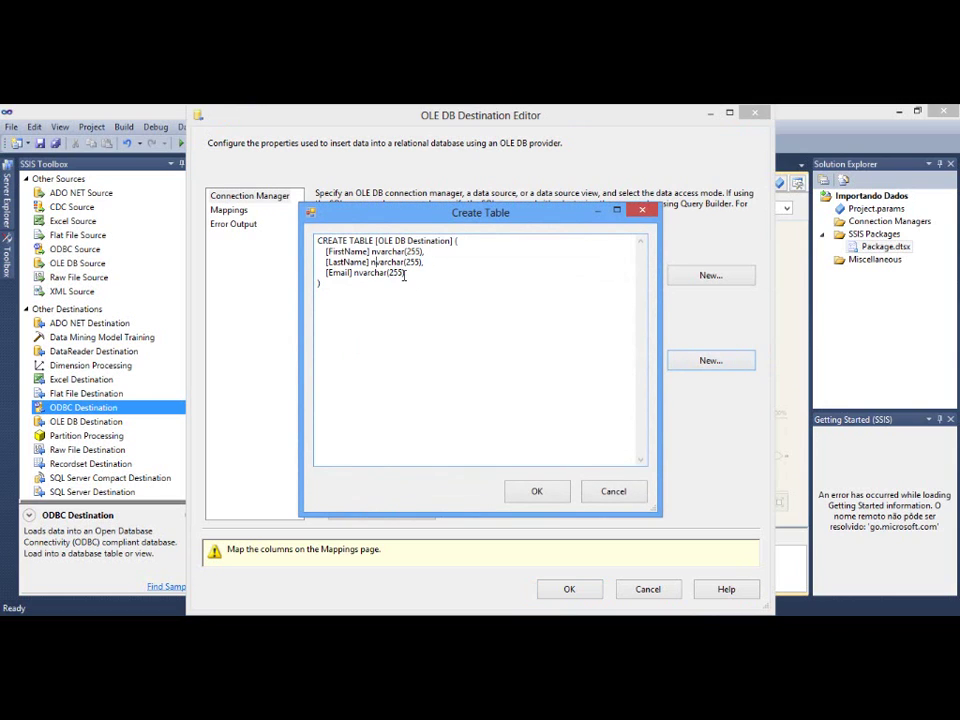
click(613, 491)
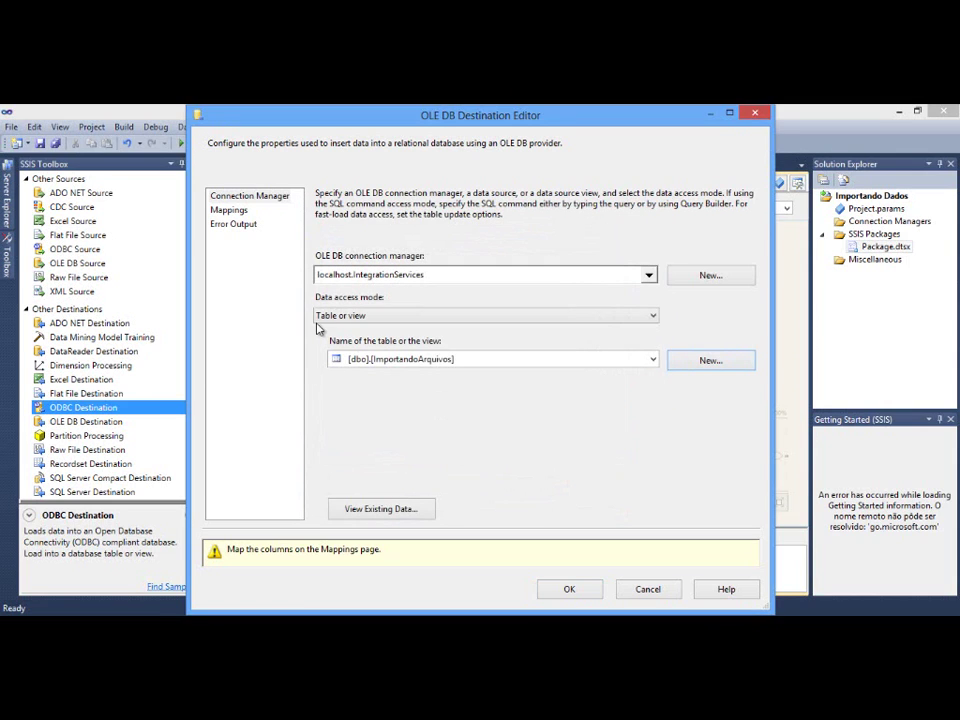
Review the input-to-destination column mappings with both column lists widened, and confirm the OLE DB Destination settings
click(228, 211)
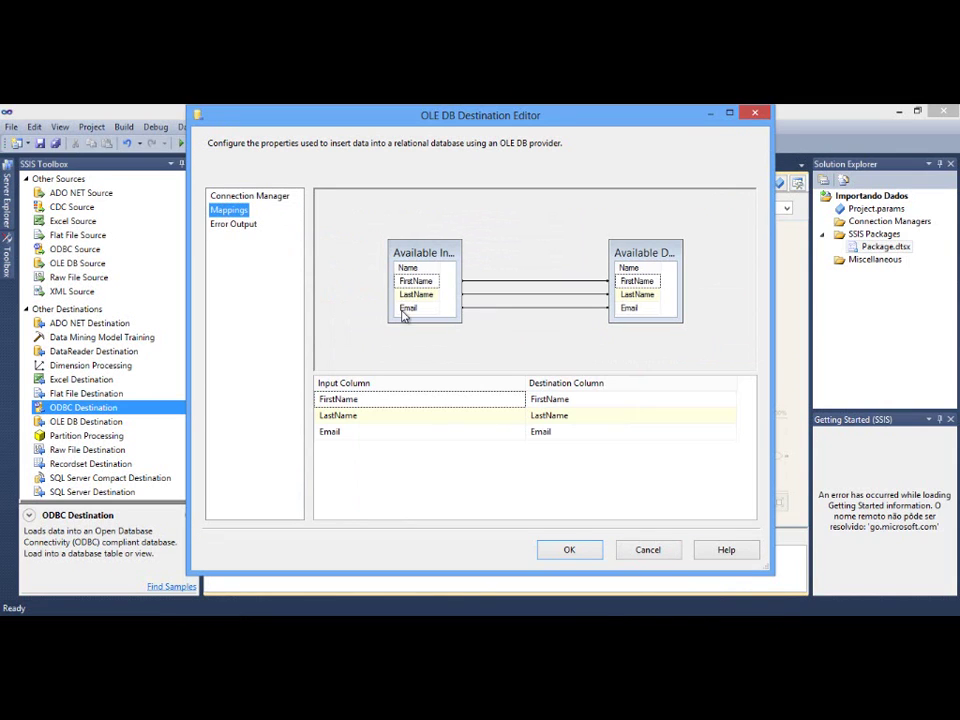
drag(390, 272, 360, 272)
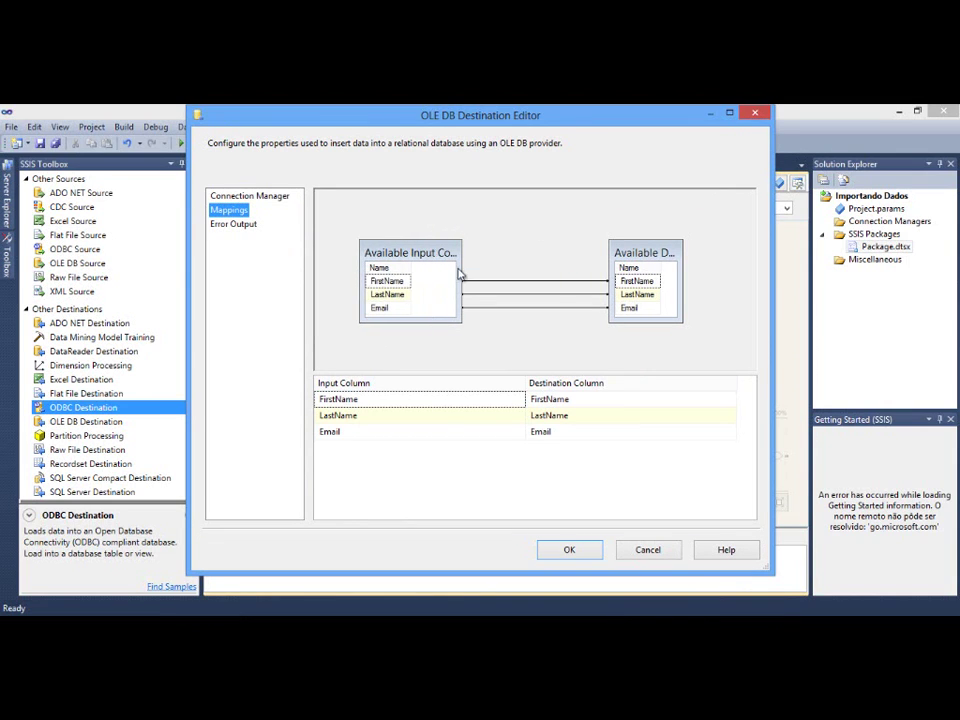
drag(682, 288, 718, 288)
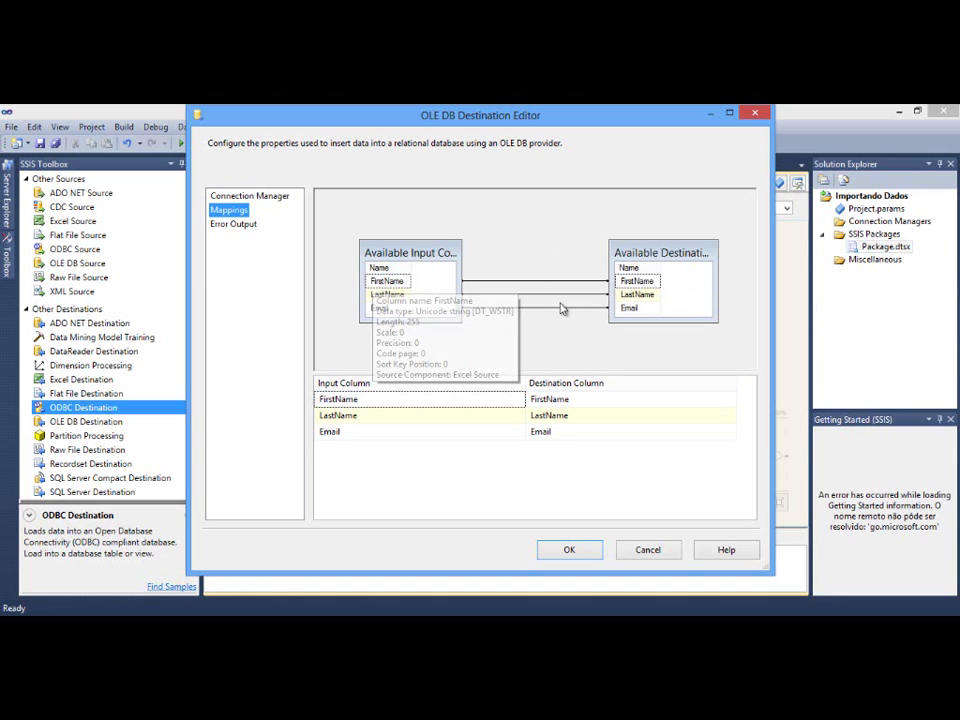
click(632, 283)
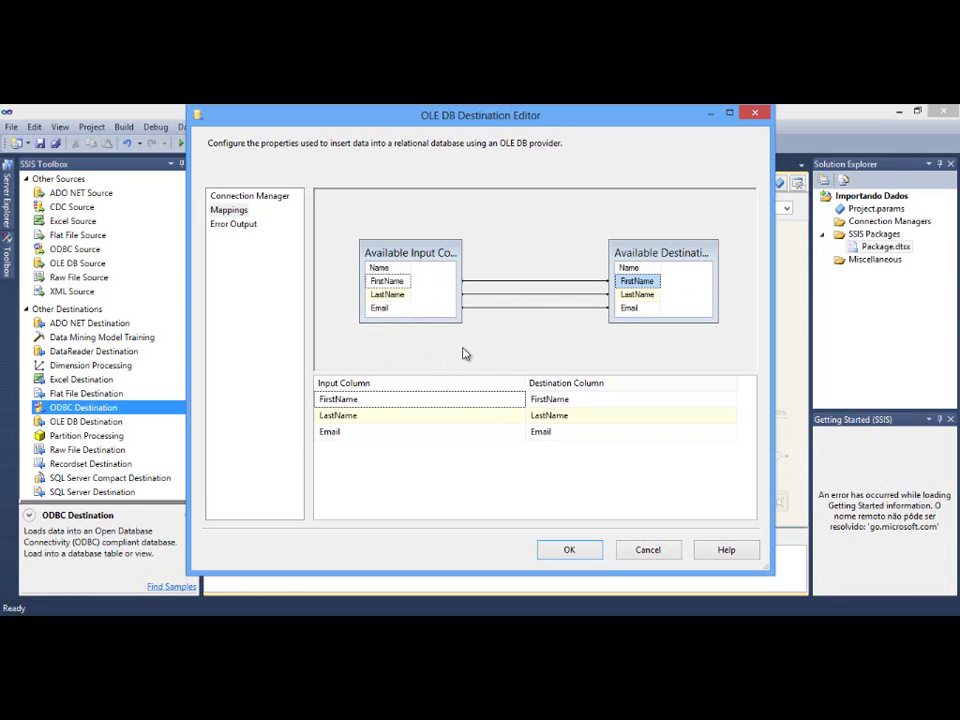
click(563, 550)
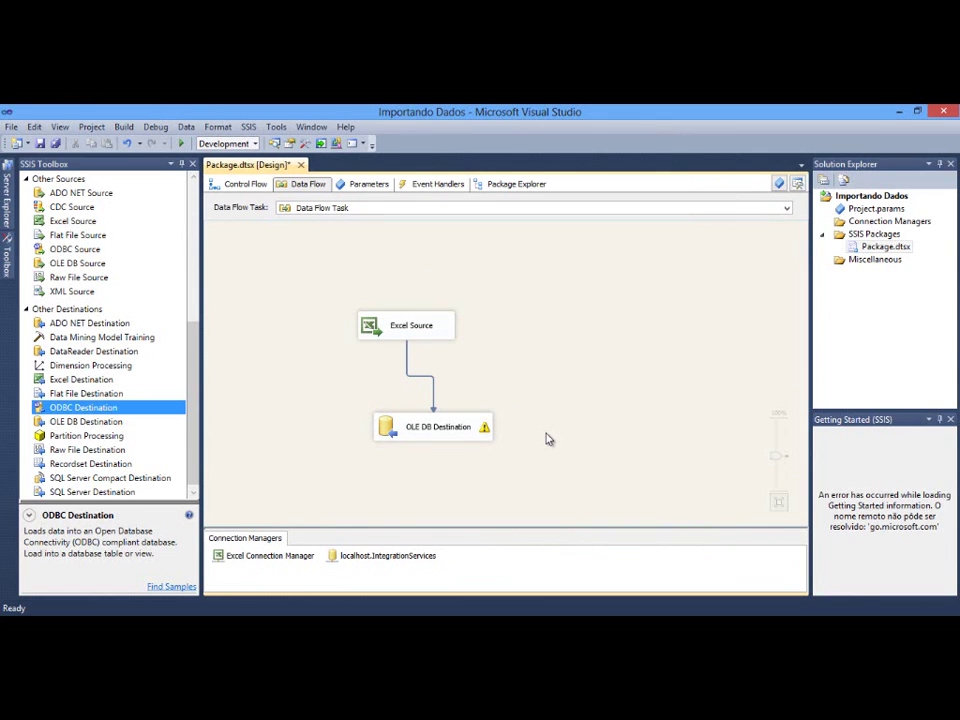
Set Run64BitRuntime to False in the Importando Dados project's debugging properties and apply the change
click(858, 197)
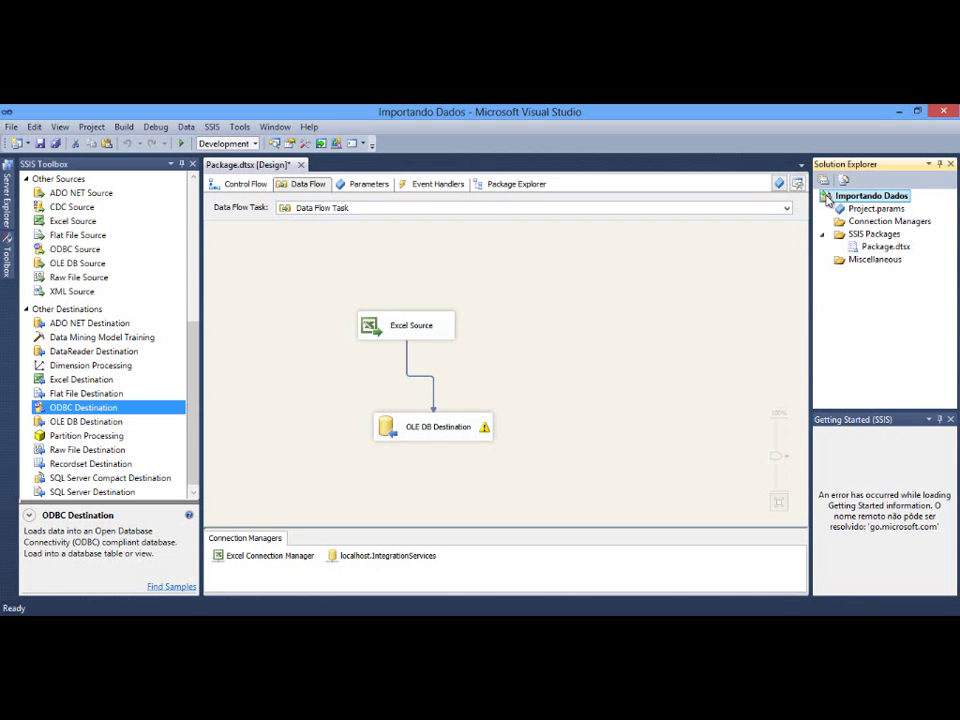
right_click(827, 199)
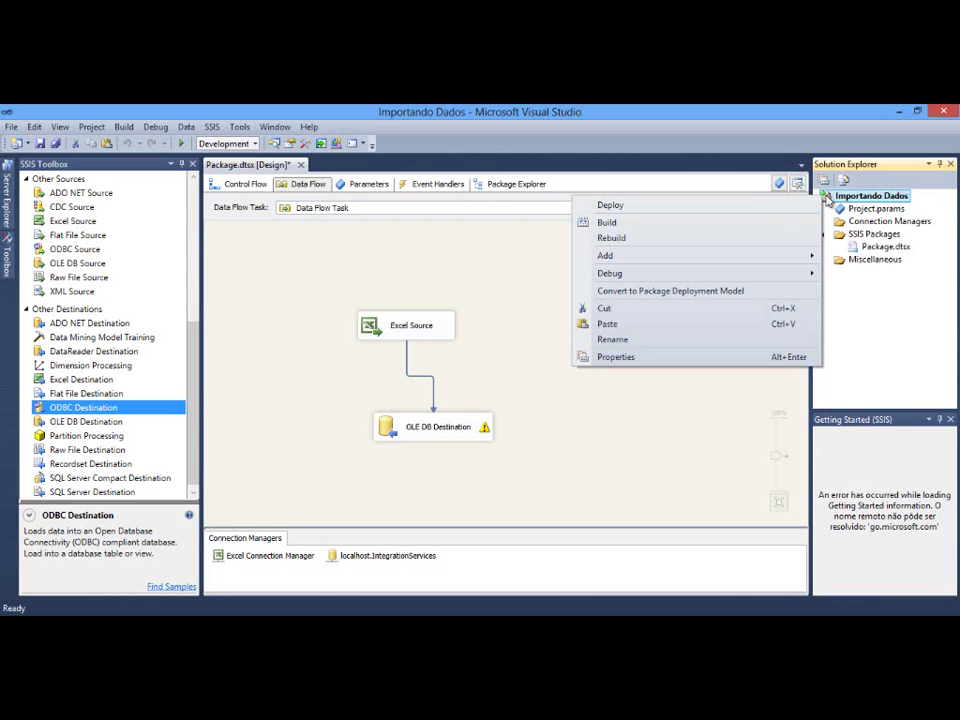
click(614, 357)
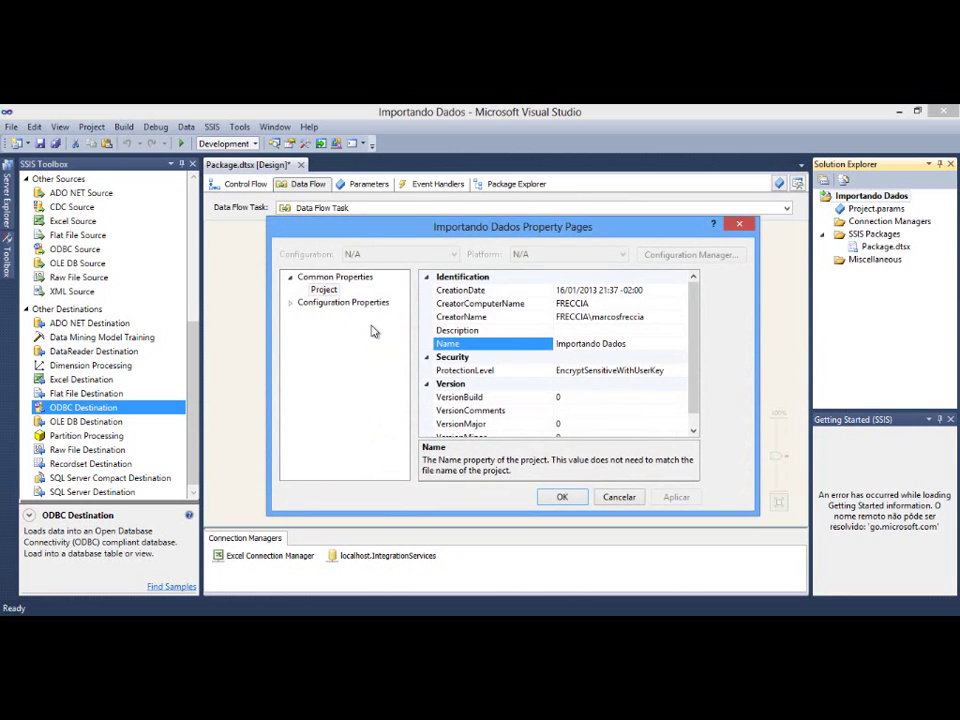
click(291, 304)
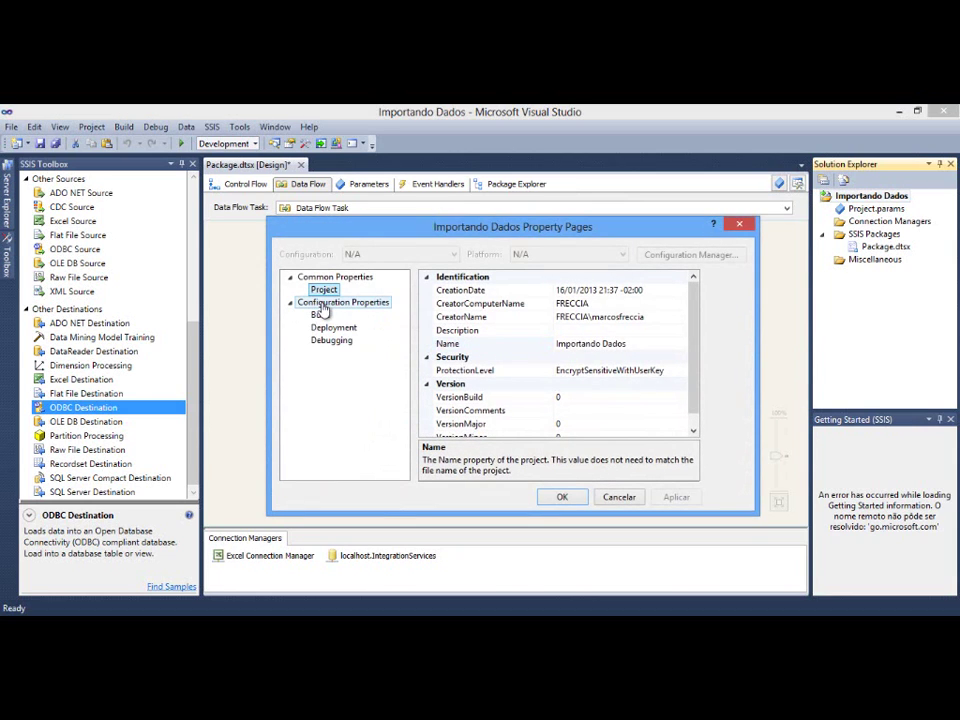
click(323, 330)
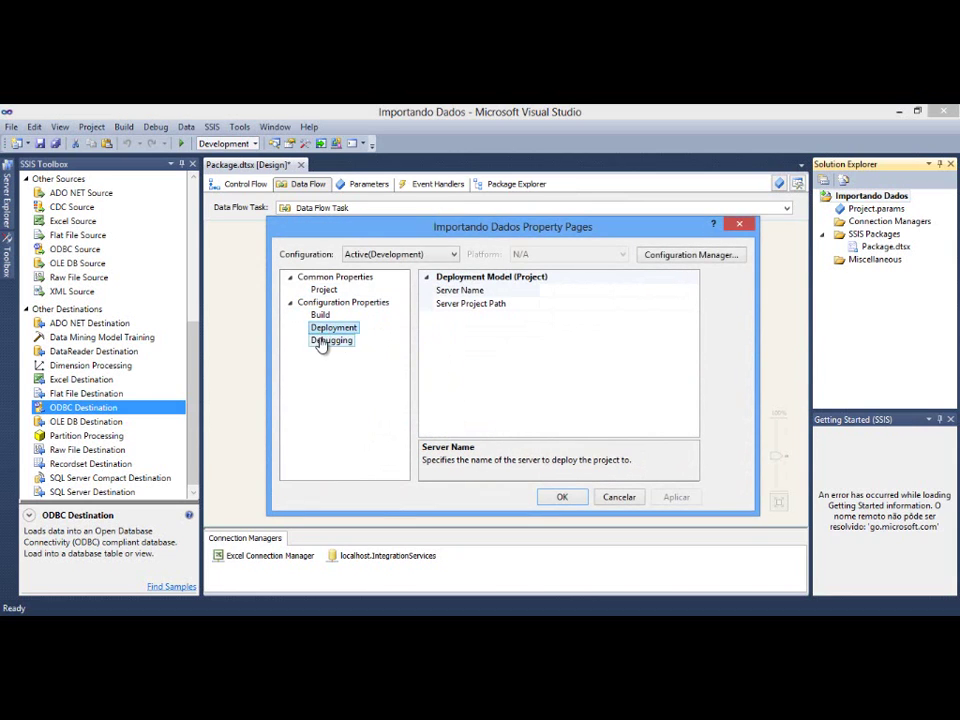
click(322, 341)
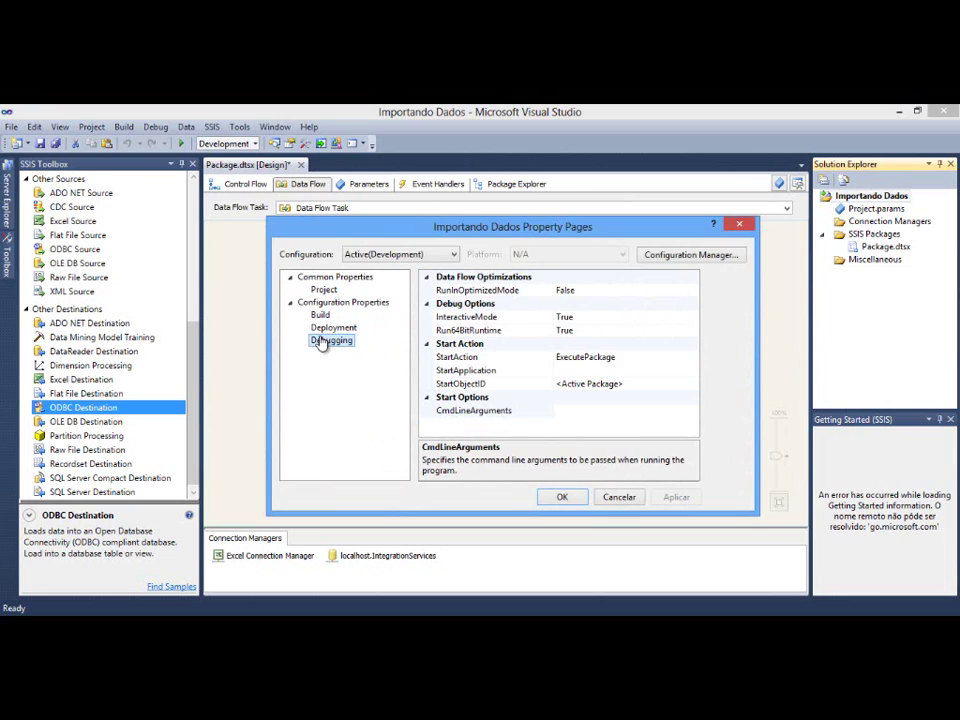
click(477, 332)
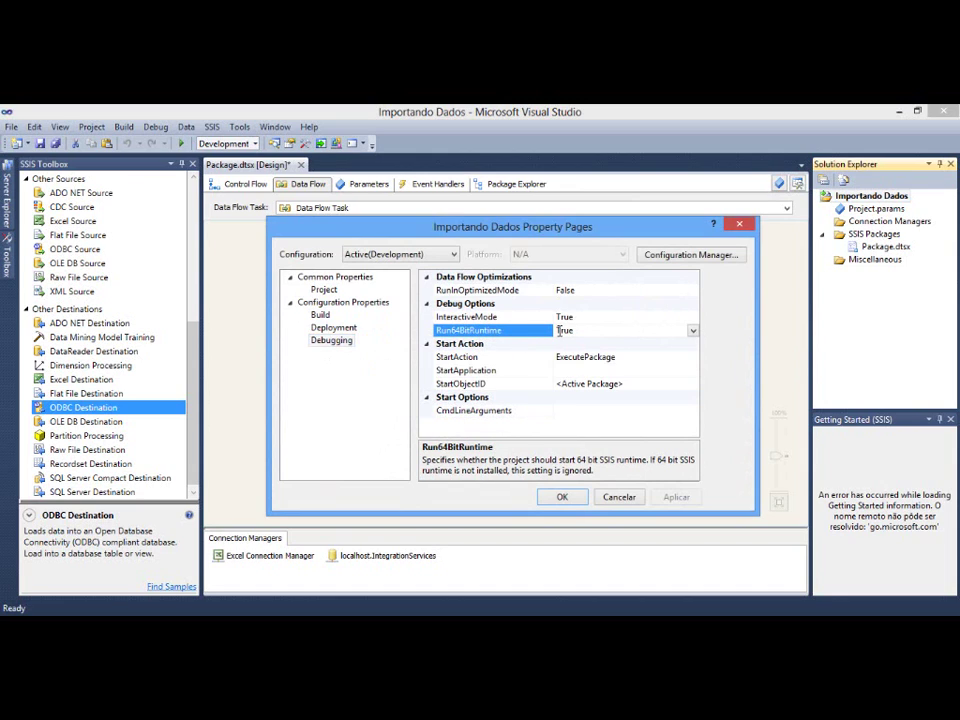
click(692, 331)
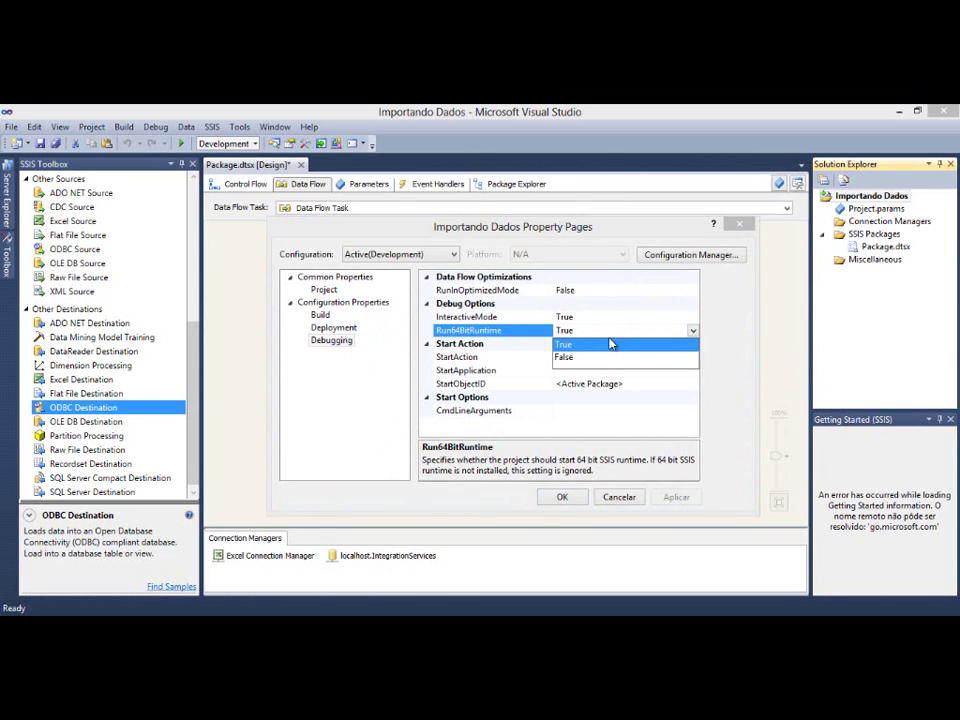
click(565, 357)
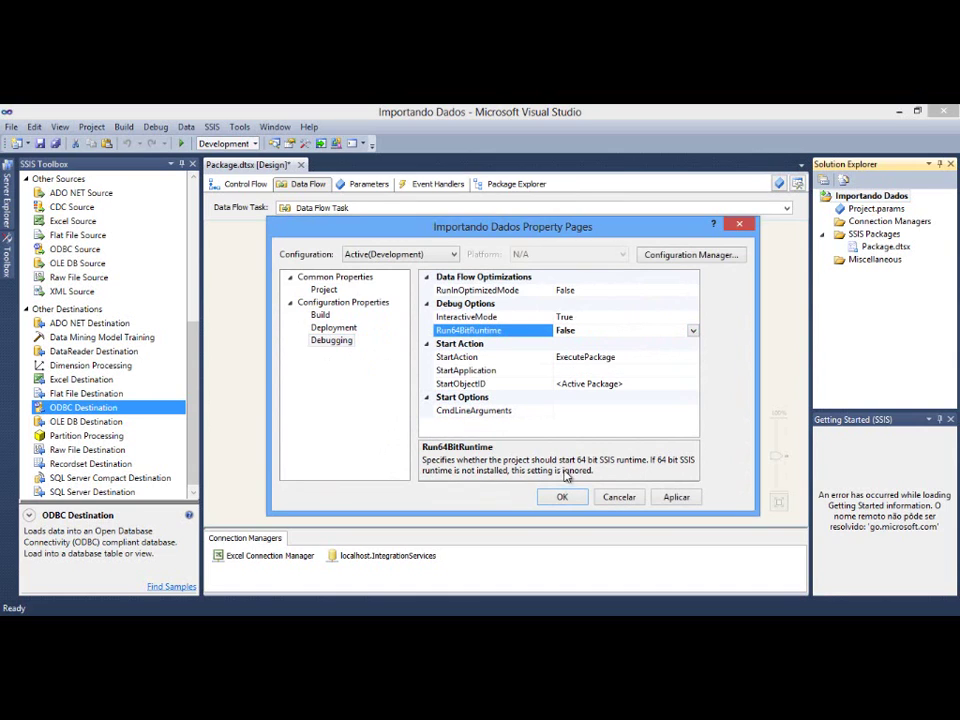
click(675, 497)
click(565, 497)
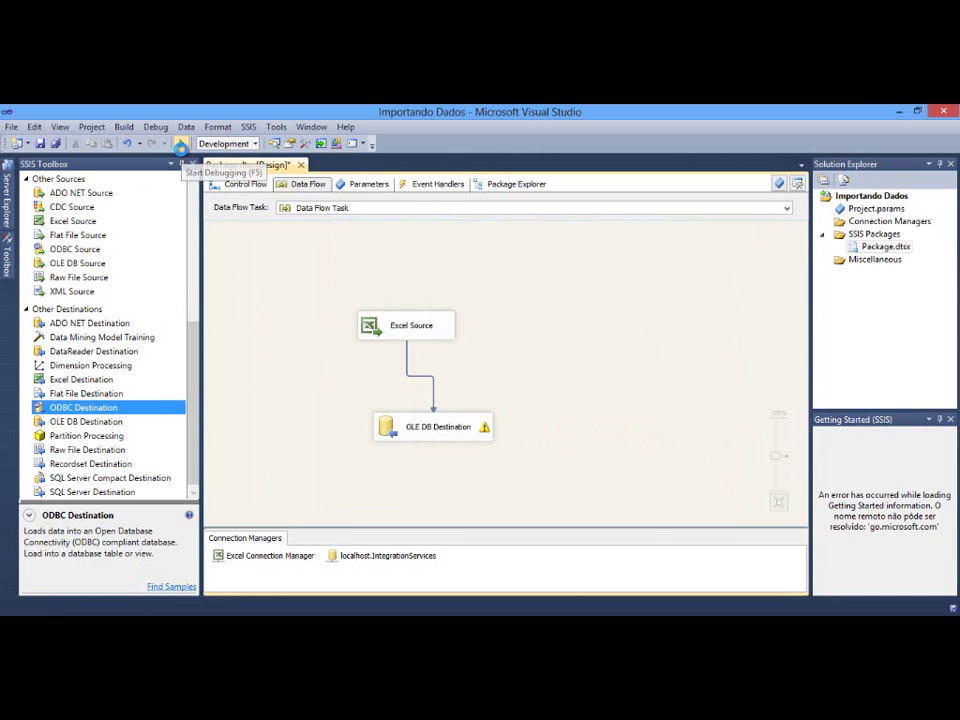
Run the package in debug mode and check the Excel Source and OLE DB Destination in the data flow
click(181, 150)
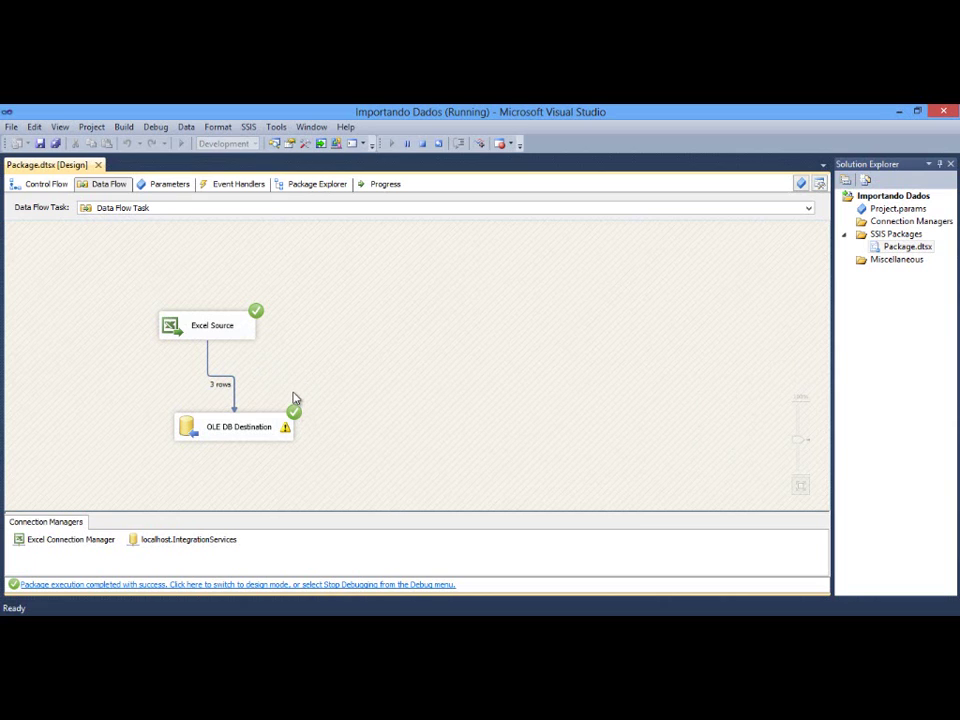
click(208, 322)
click(228, 427)
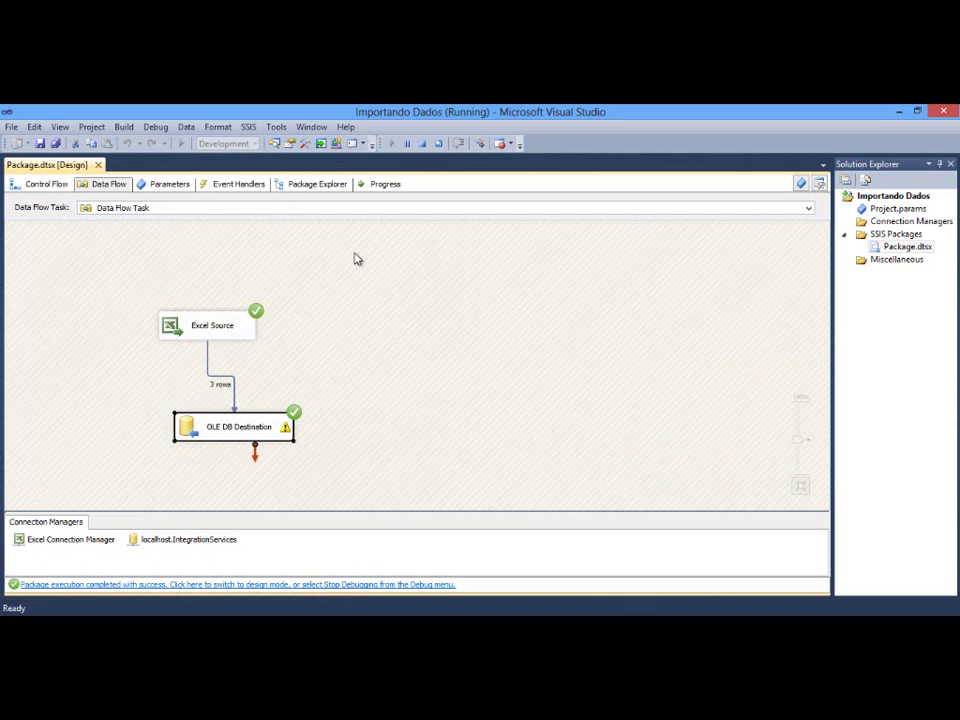
Examine the package's execution progress log, return to the control flow, and stop debugging
click(383, 188)
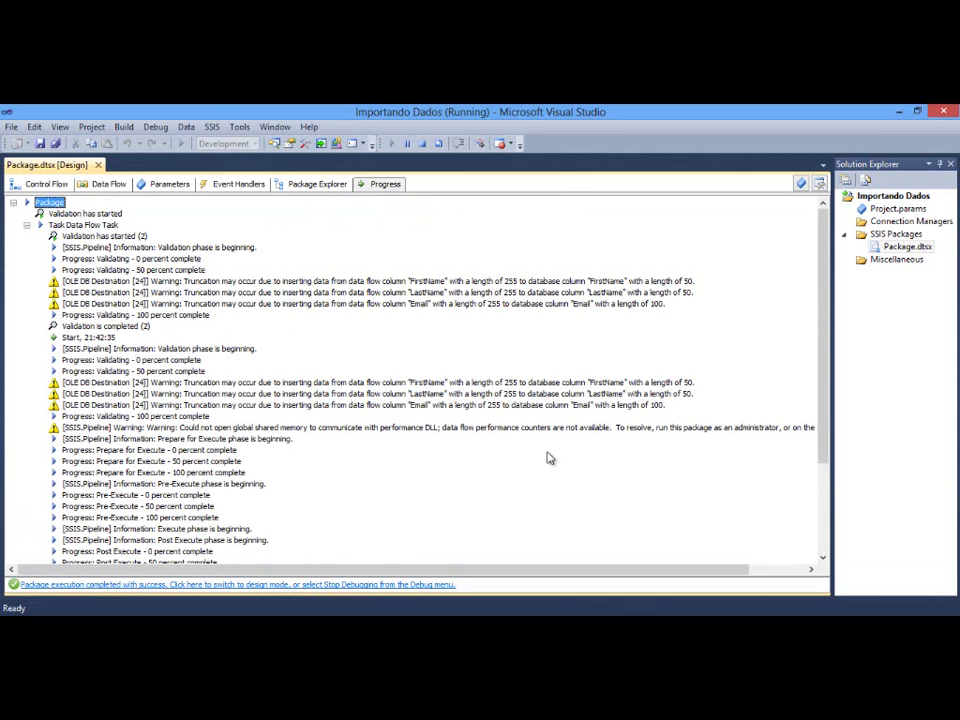
drag(817, 304, 826, 240)
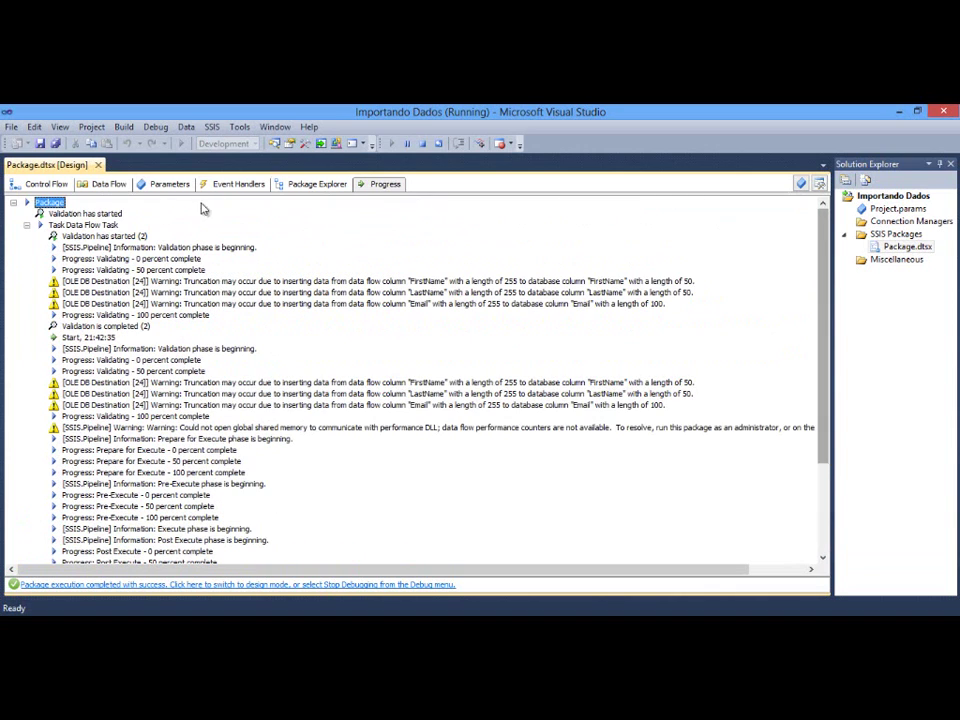
click(70, 188)
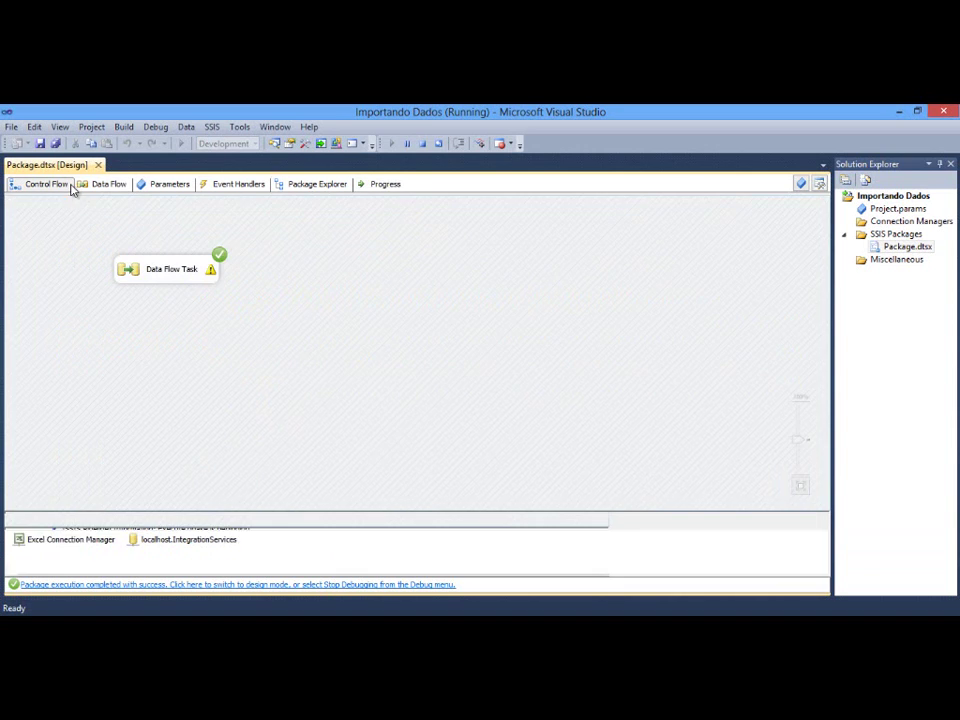
click(422, 143)
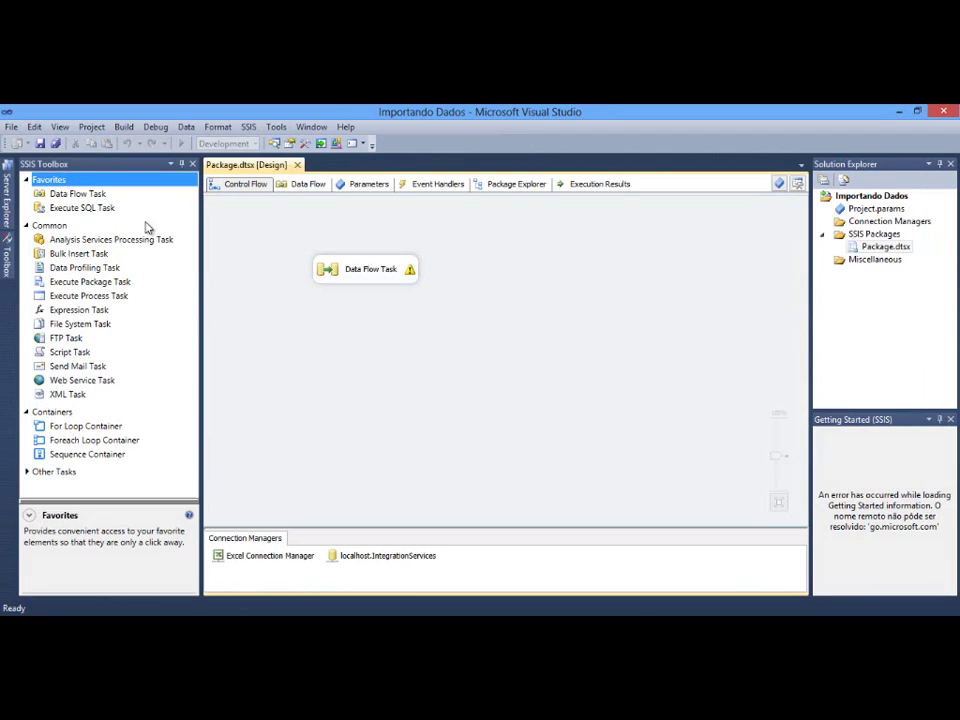
Show the package's data flow, switch to SQL Server Management Studio, and refresh the Tables folder of the IntegrationServices database
click(309, 186)
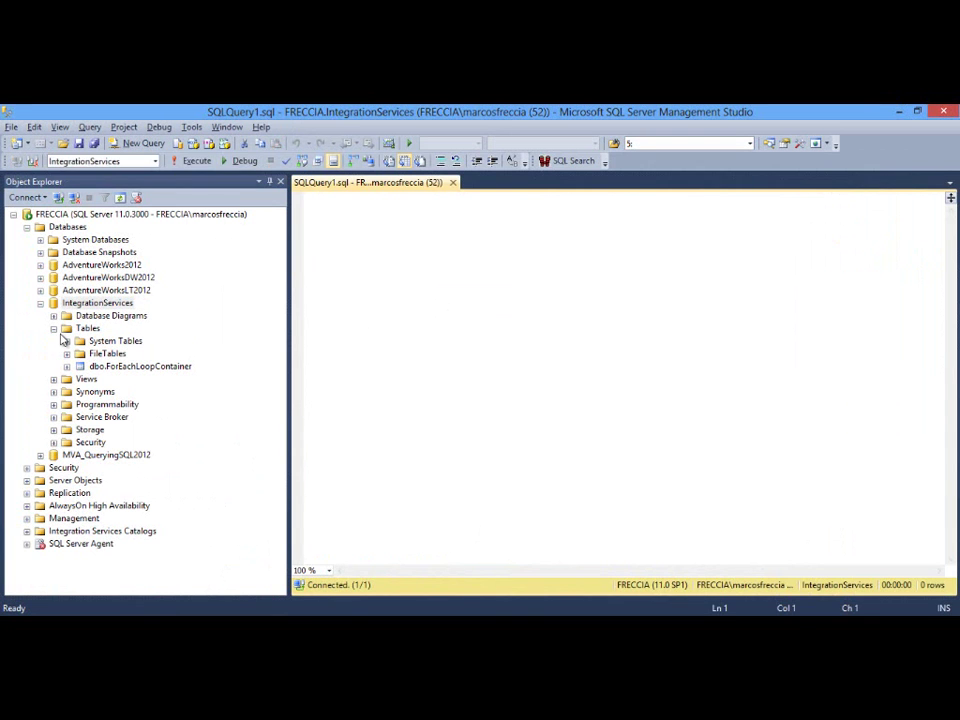
click(66, 330)
key(F5)
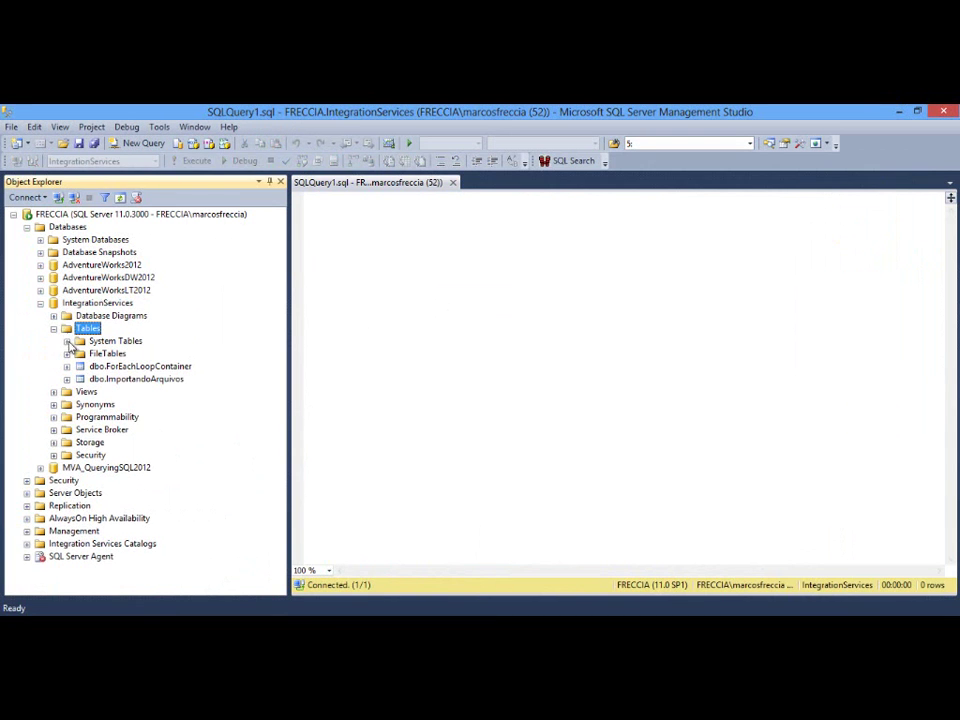
Write and run the query select * from [dbo].[ImportandoArquivos], inserting the table name from Object Explorer
click(96, 379)
drag(112, 384, 467, 328)
key(Home)
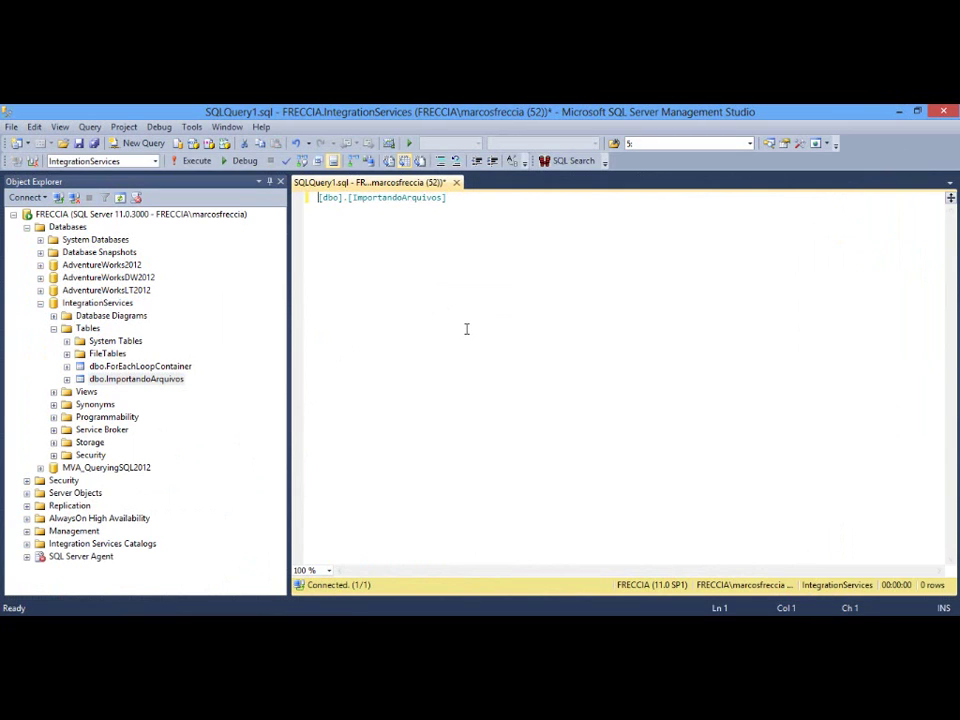
text(select )
text(* from)
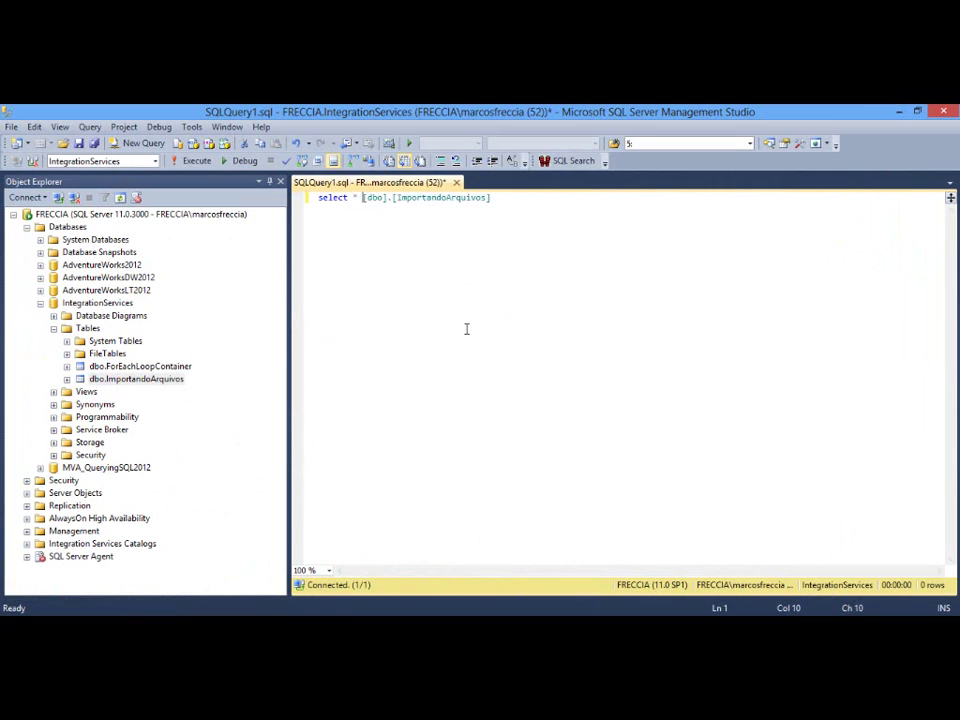
key(F5)
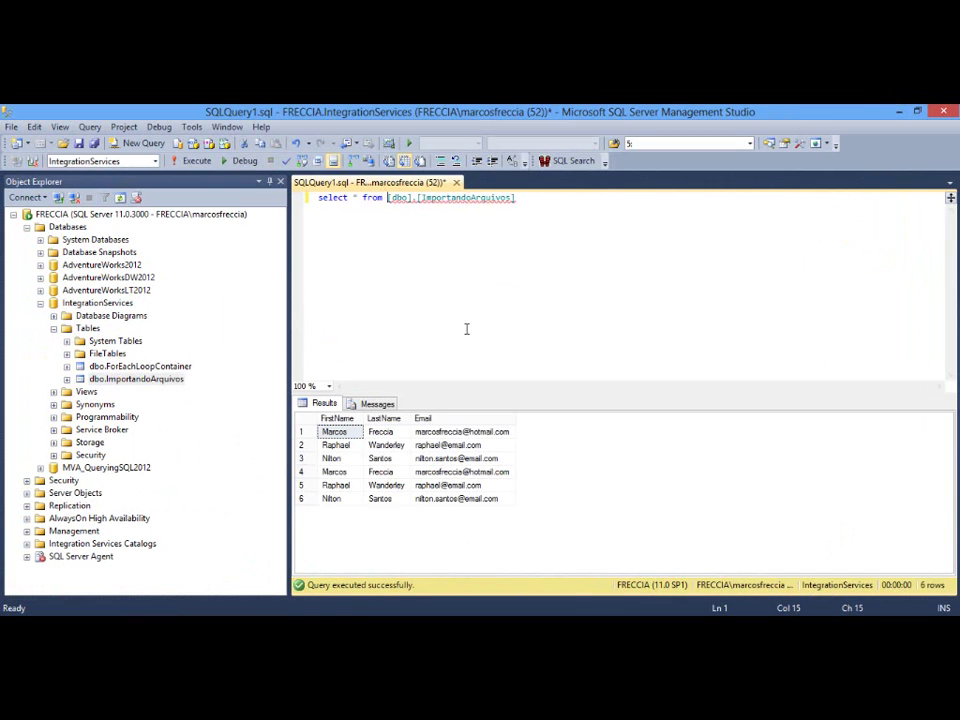
Compare the first record with rows 4 to 6 in the query results to check for duplicated imports
click(339, 433)
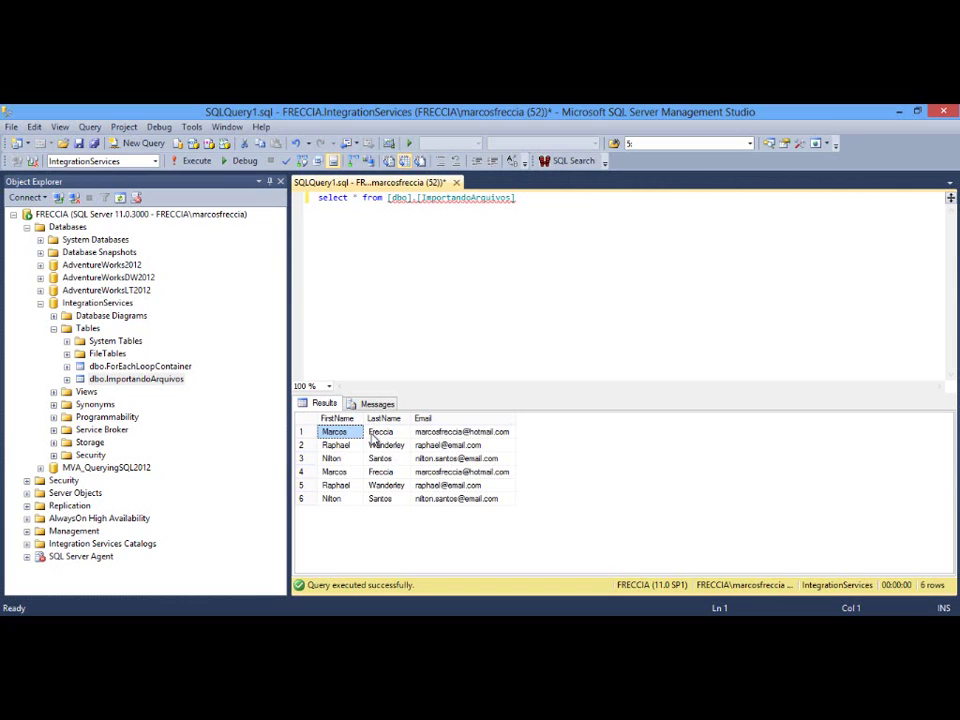
click(336, 472)
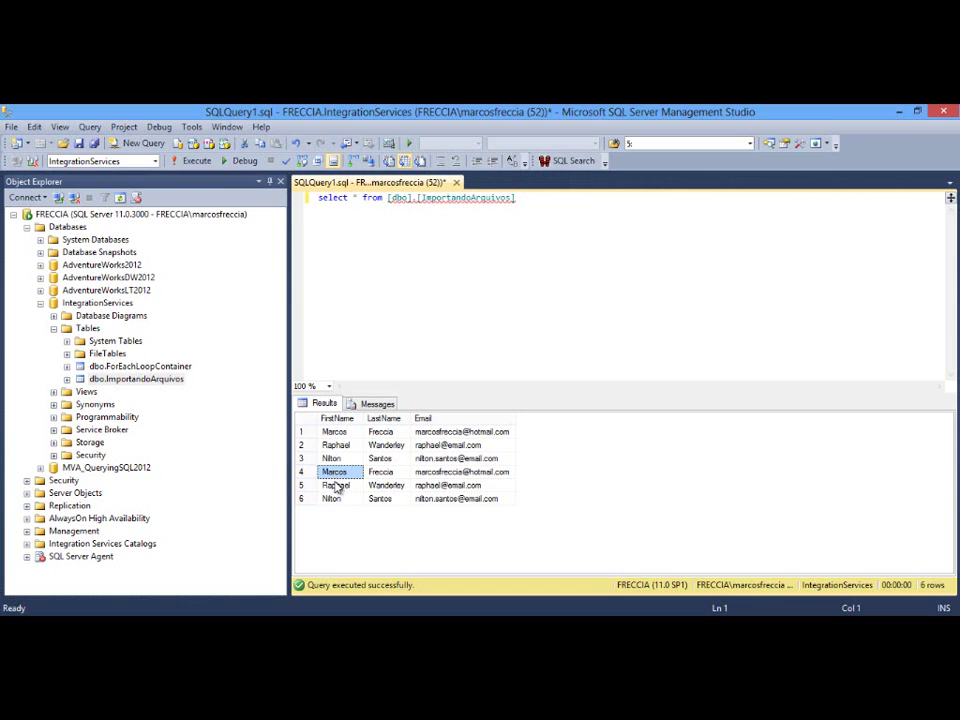
click(337, 486)
click(335, 498)
Add the statement truncate table [dbo].[ImportandoArquivos] below the query and execute only that statement
click(471, 317)
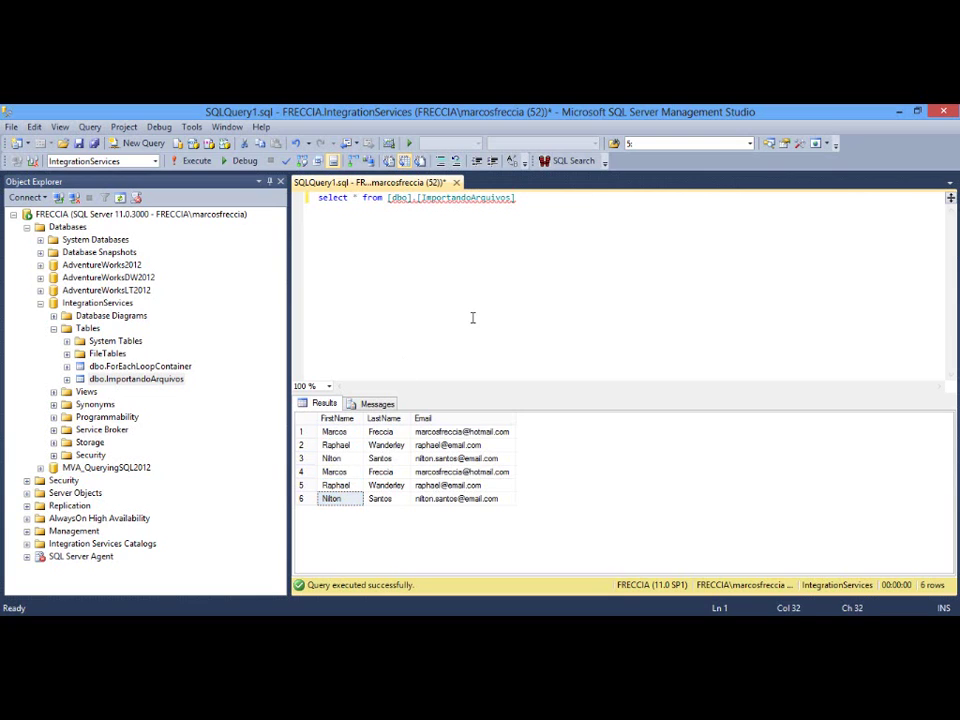
key(Home)
key(End)
key(Return)
key(Return)
text(t)
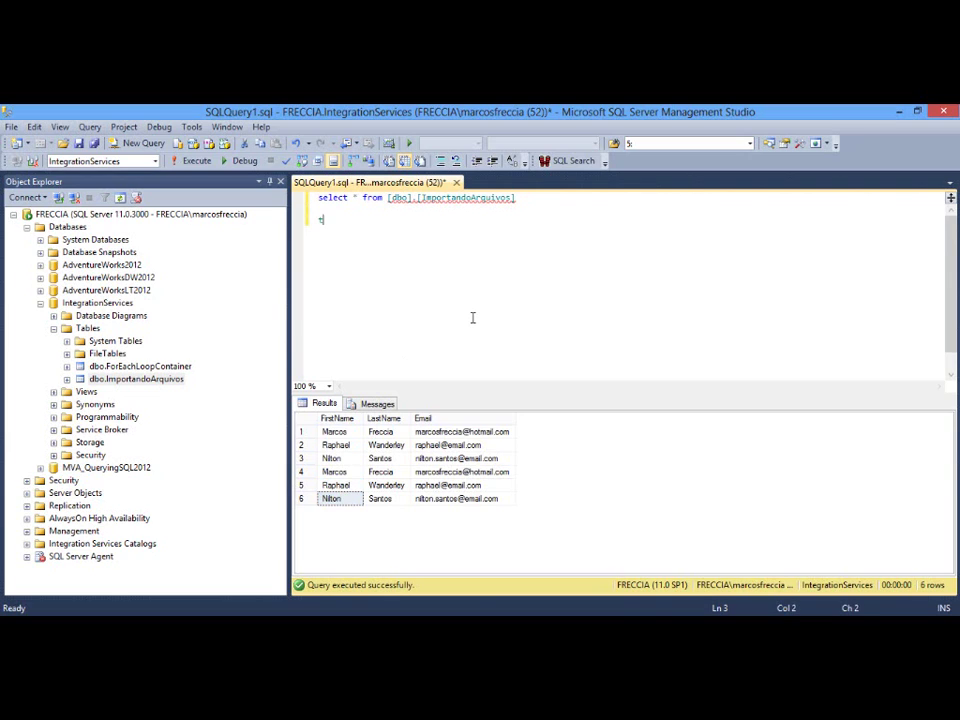
text(runcate table)
key(Up)
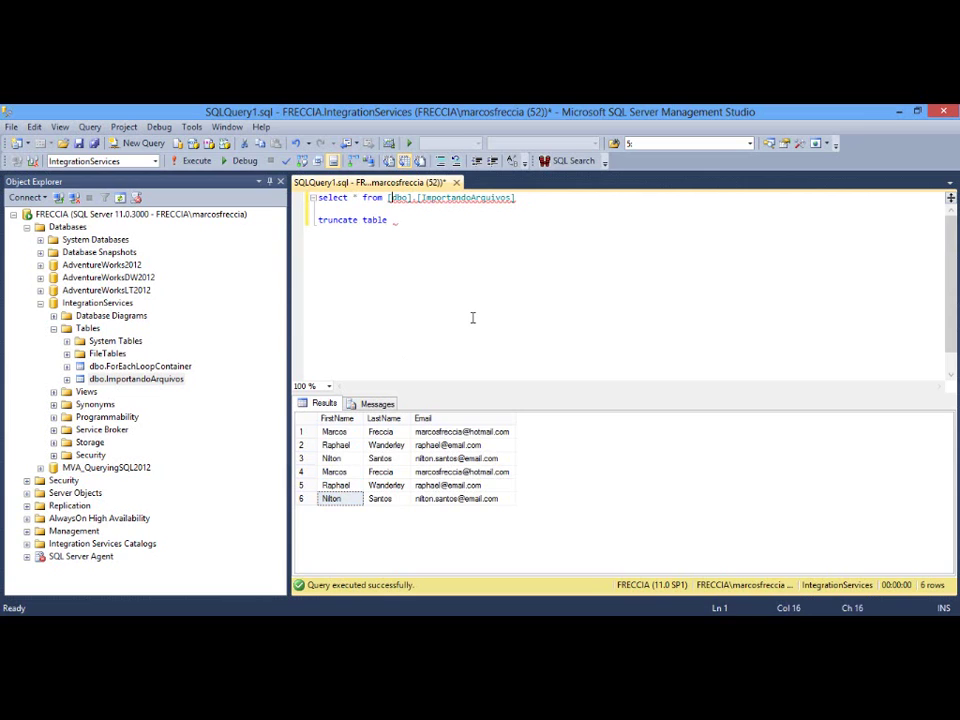
key(shift+End)
key(ctrl+c)
key(ctrl+End)
key(ctrl+v)
key(shift+Home)
key(F5)
text(6)
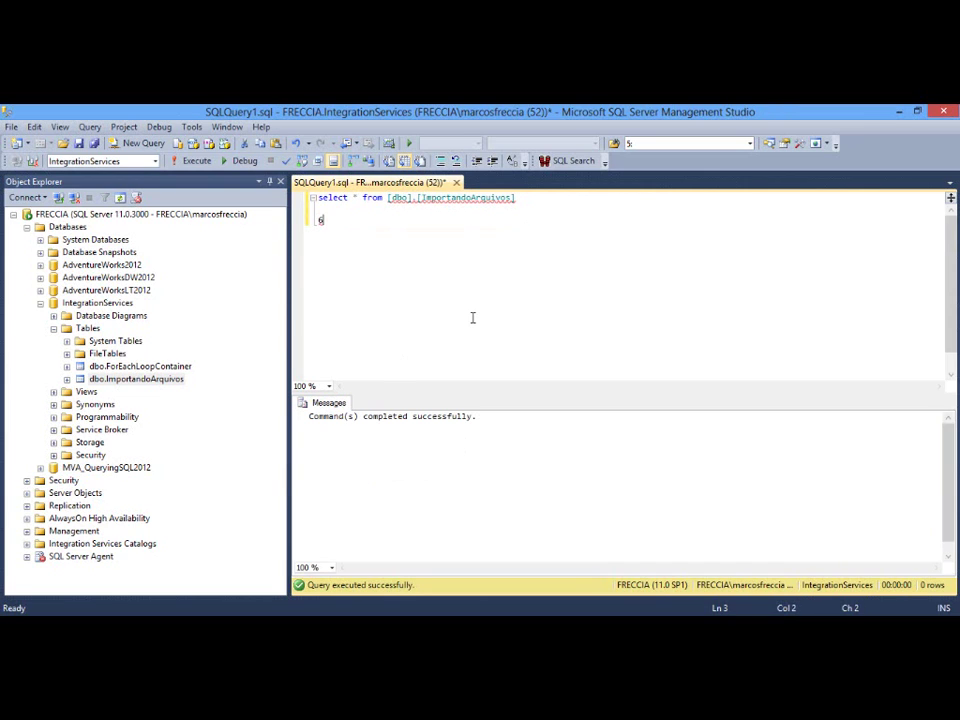
key(ctrl+z)
Execute only the select statement to check the contents of the truncated table
key(Up)
key(shift+Up)
key(F5)
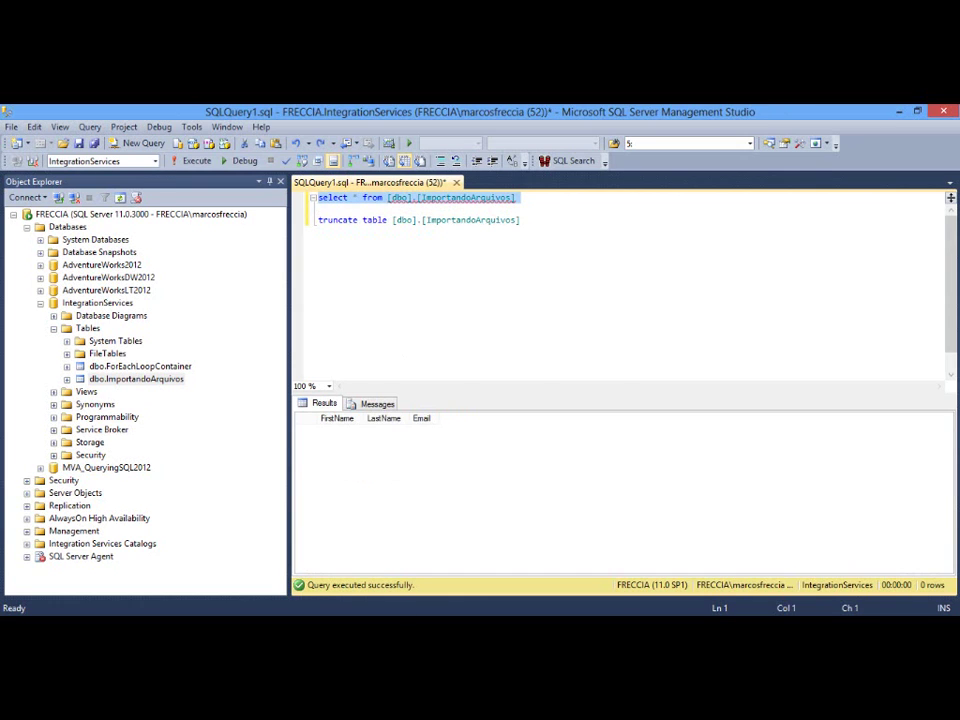
Switch to Visual Studio to run the package again, and rerun the select on ImportandoArquivos in SQL Server Management Studio
key(alt+Tab)
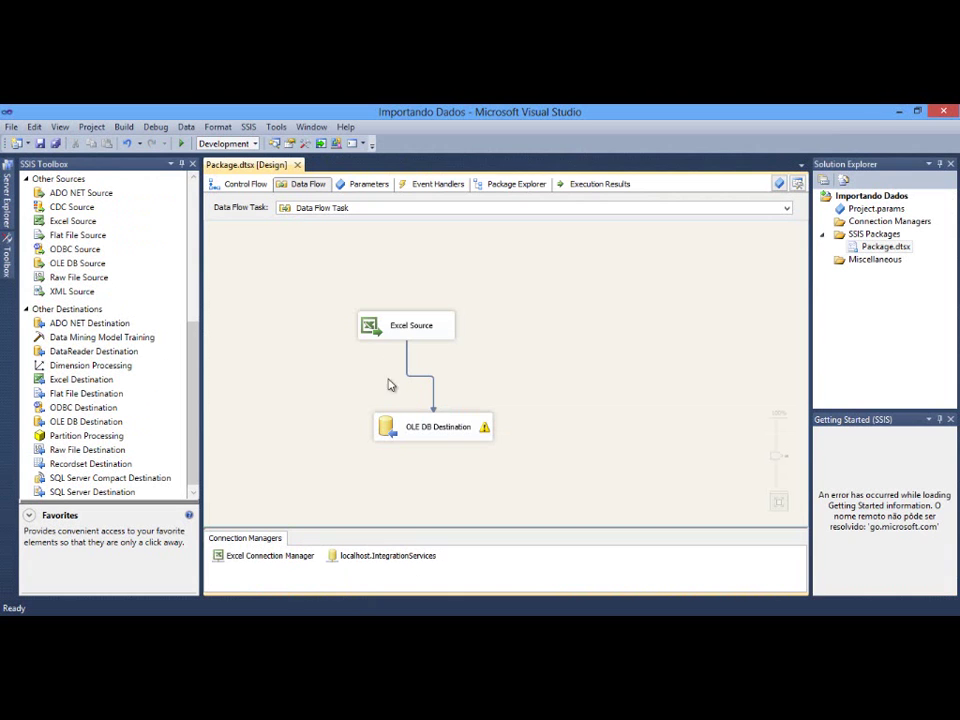
click(181, 144)
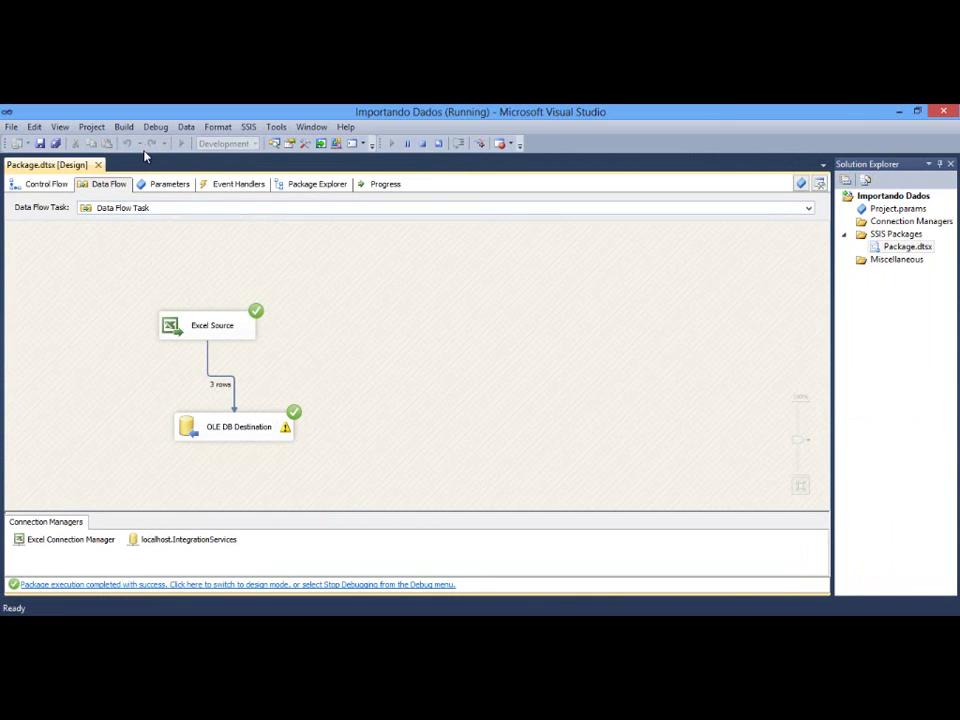
key(alt+Tab)
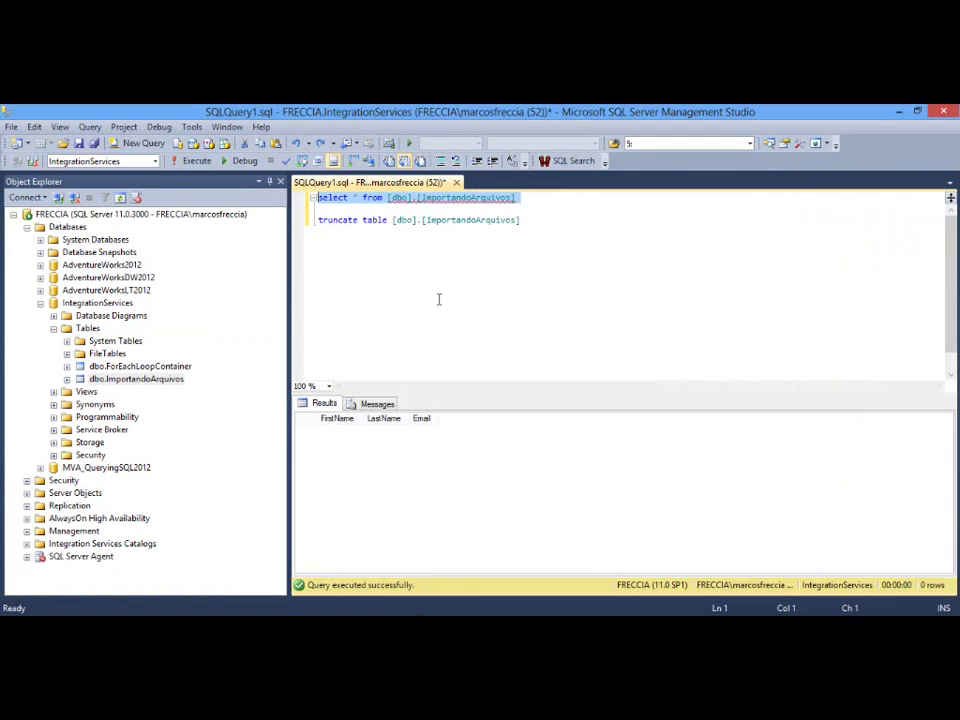
click(439, 299)
triple_click(466, 197)
key(F5)
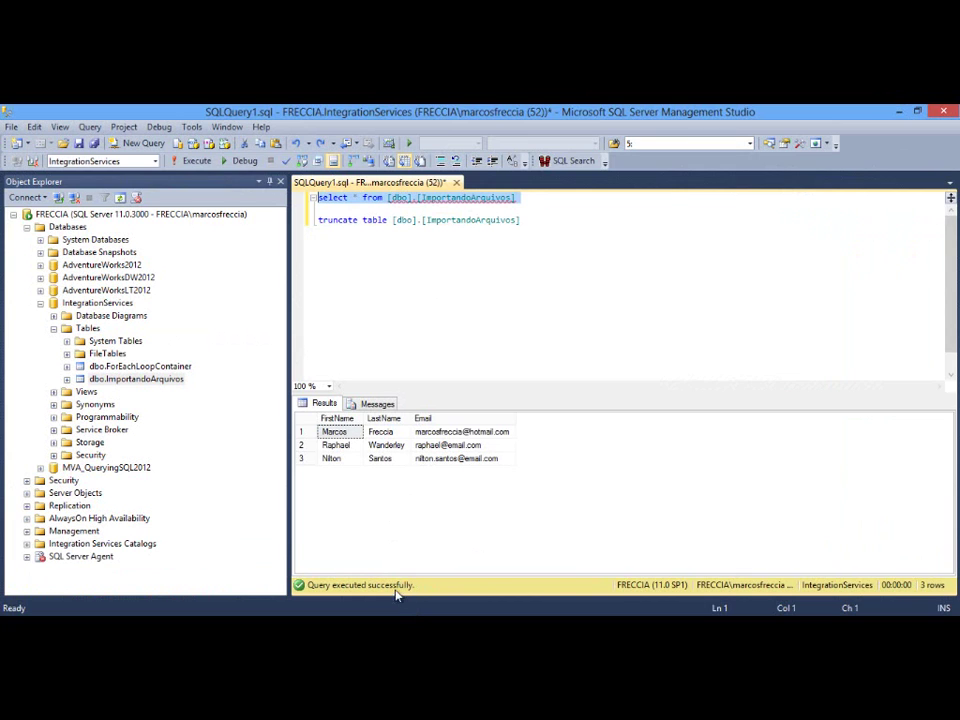
Switch back to Visual Studio and stop debugging the package
click(365, 540)
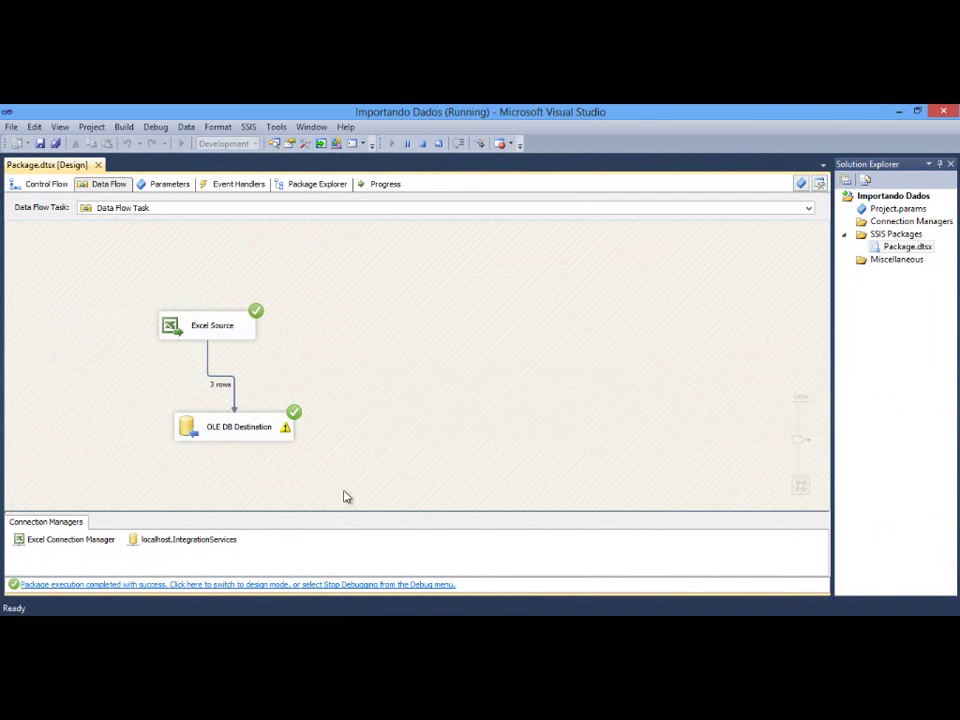
click(424, 143)
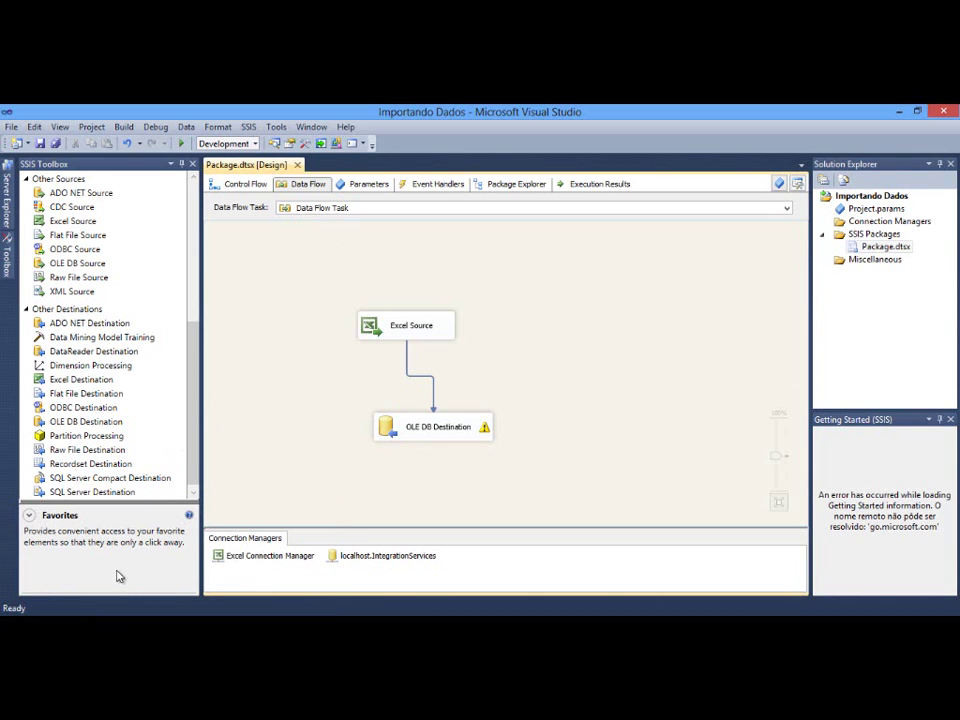
In File Explorer, locate Package.dtsx in the inner Importando Dados folder under Visual Studio 2010 Projects and select it
click(168, 629)
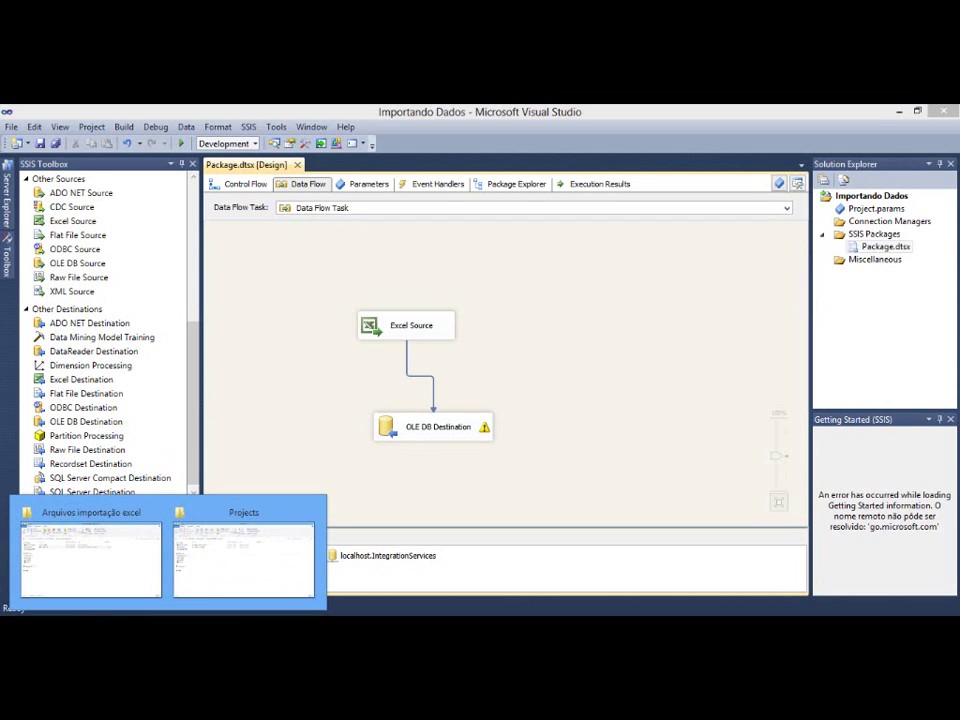
click(103, 579)
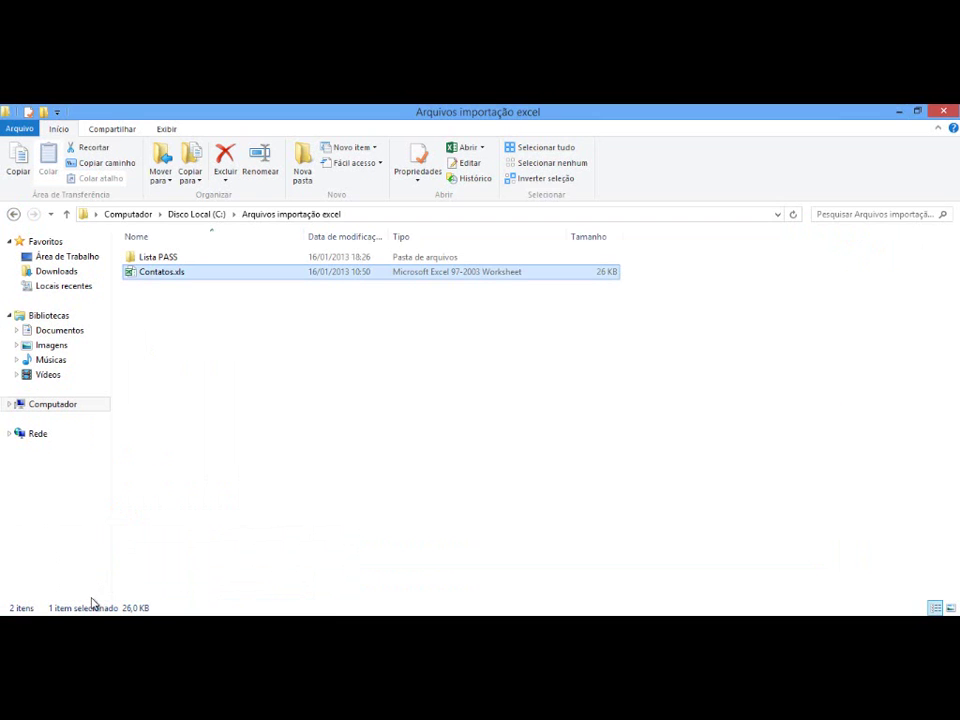
mouse_move(168, 629)
click(240, 543)
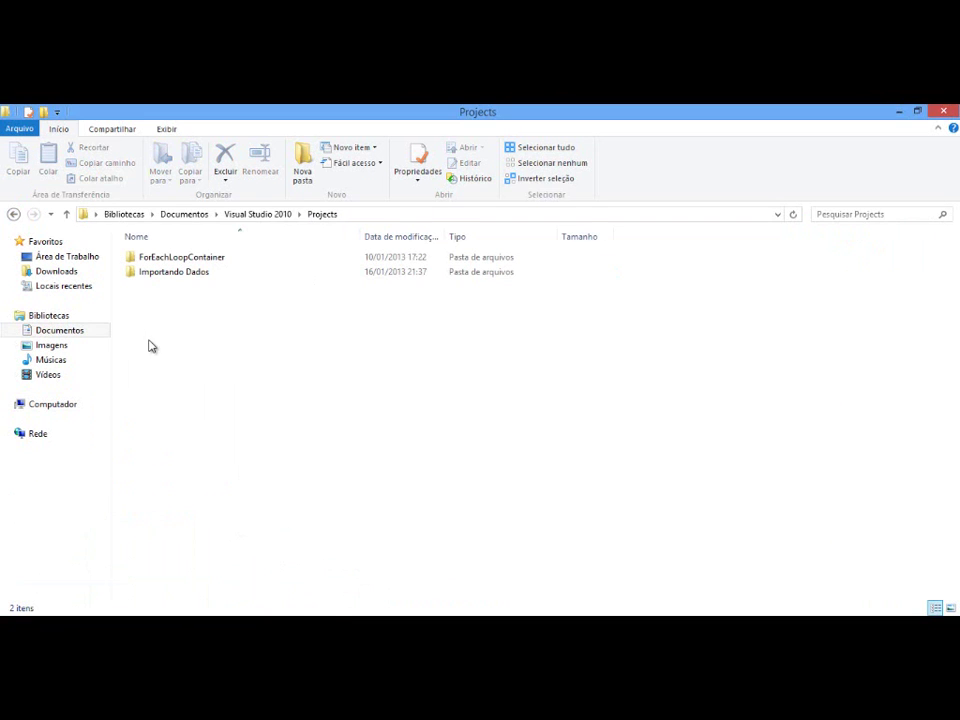
click(14, 214)
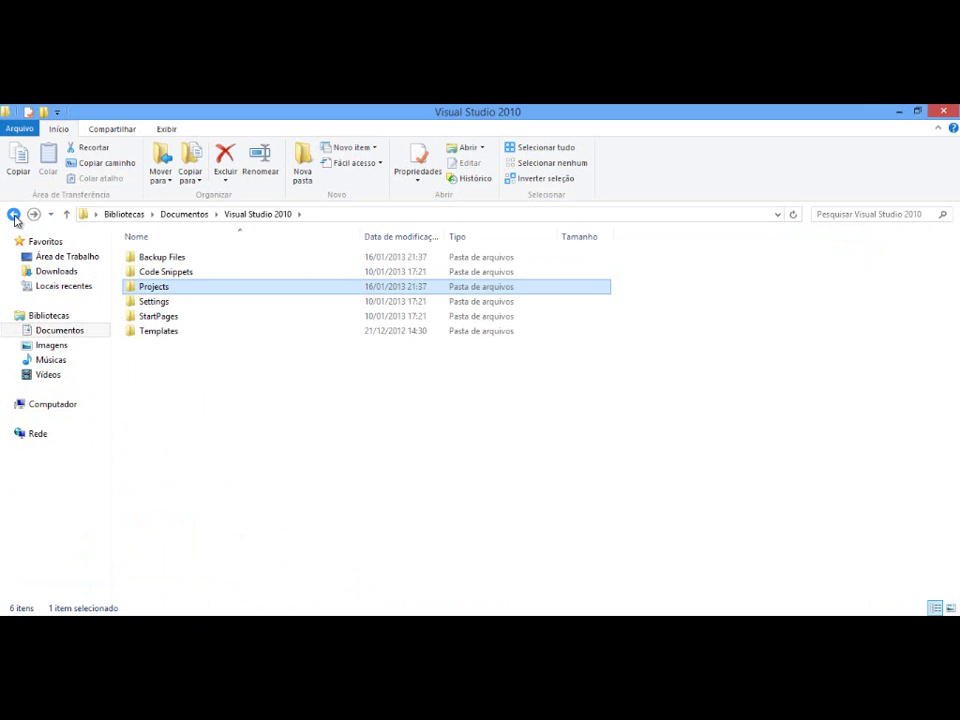
click(34, 214)
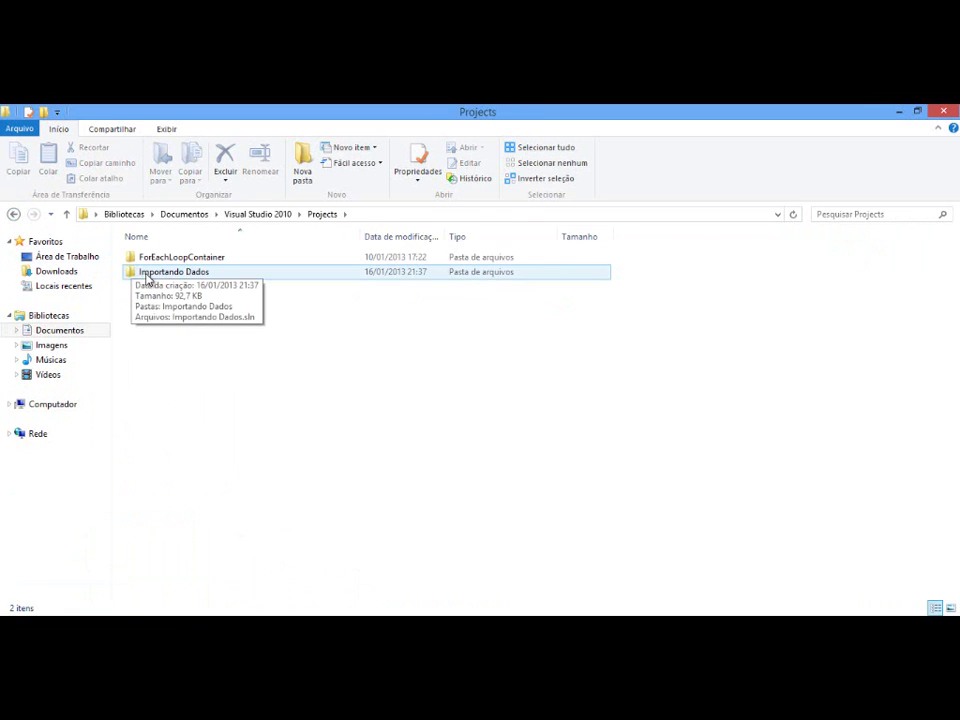
double_click(147, 272)
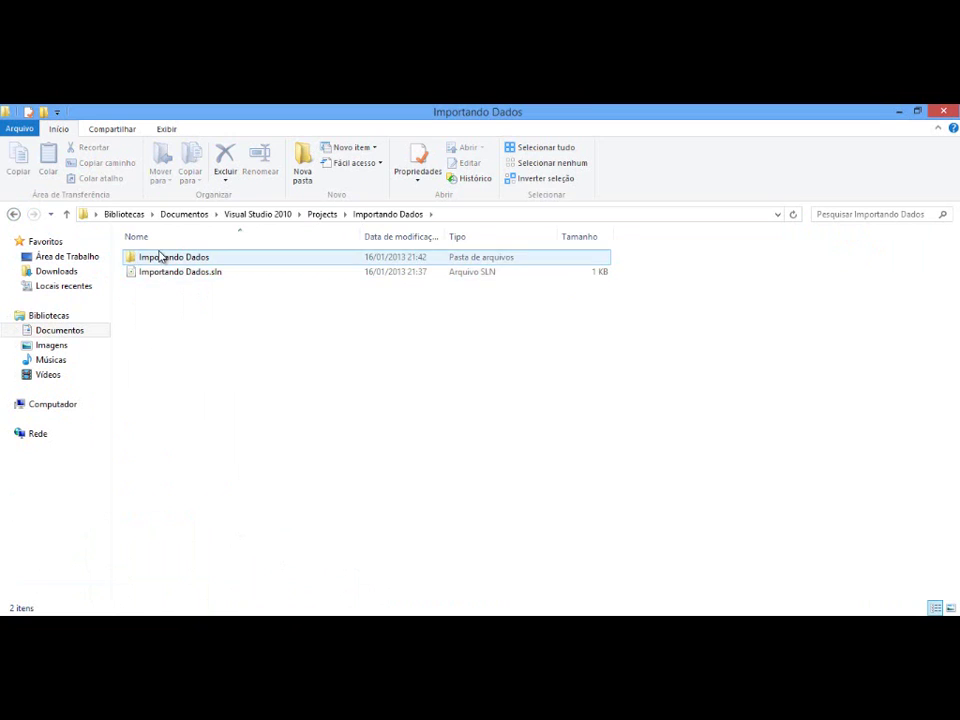
double_click(160, 257)
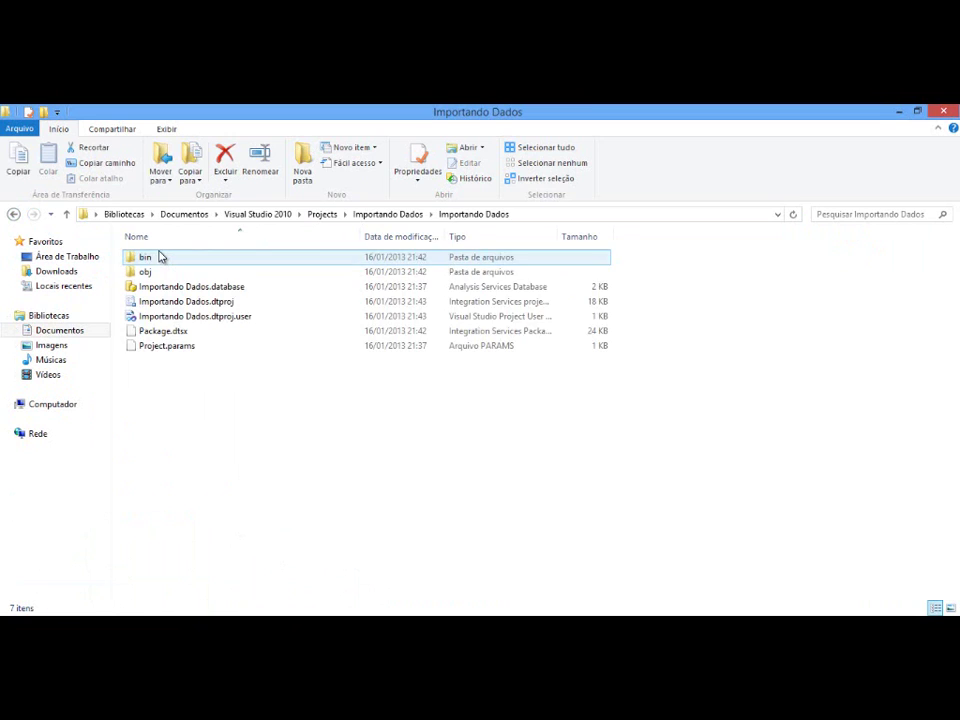
click(156, 334)
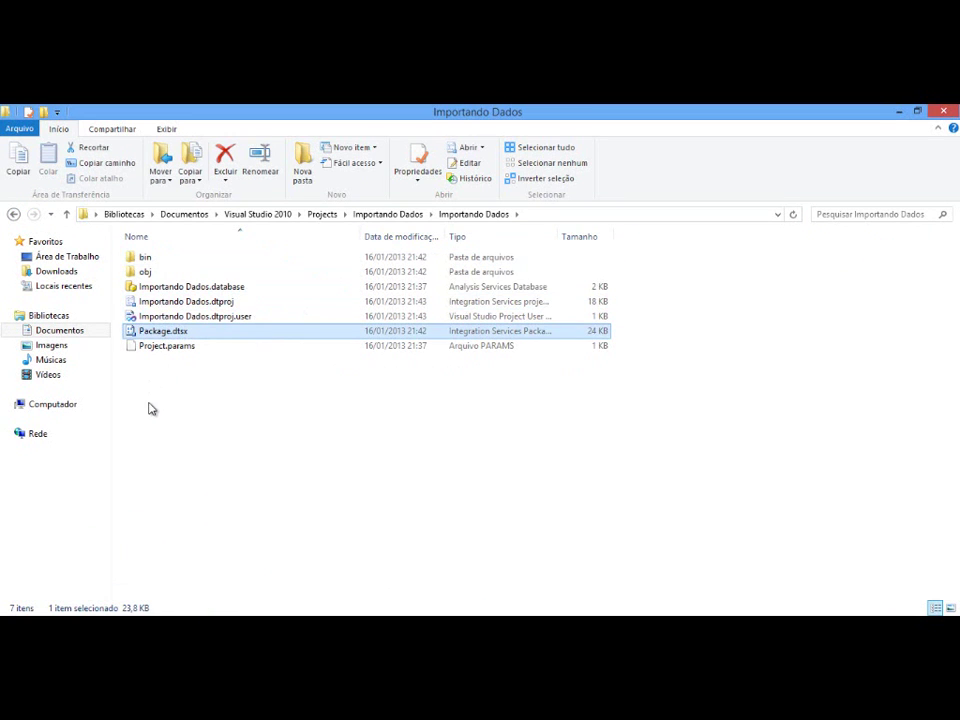